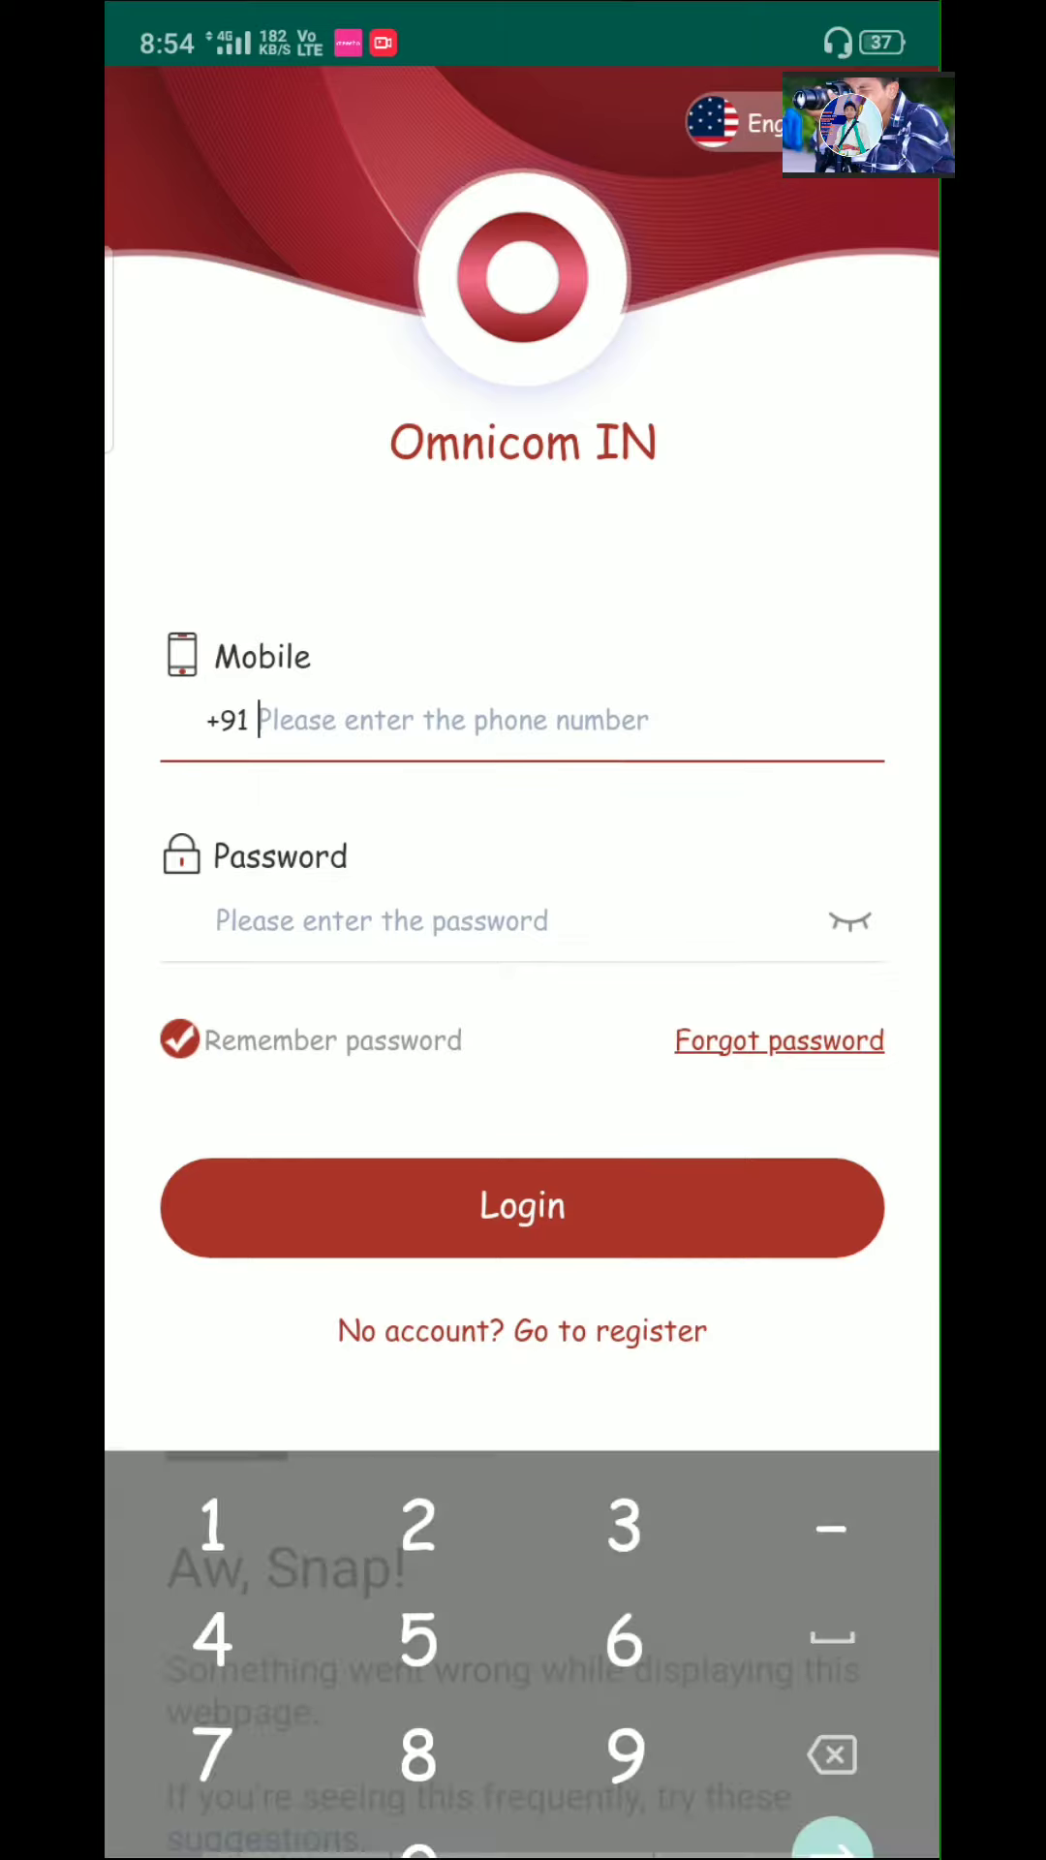
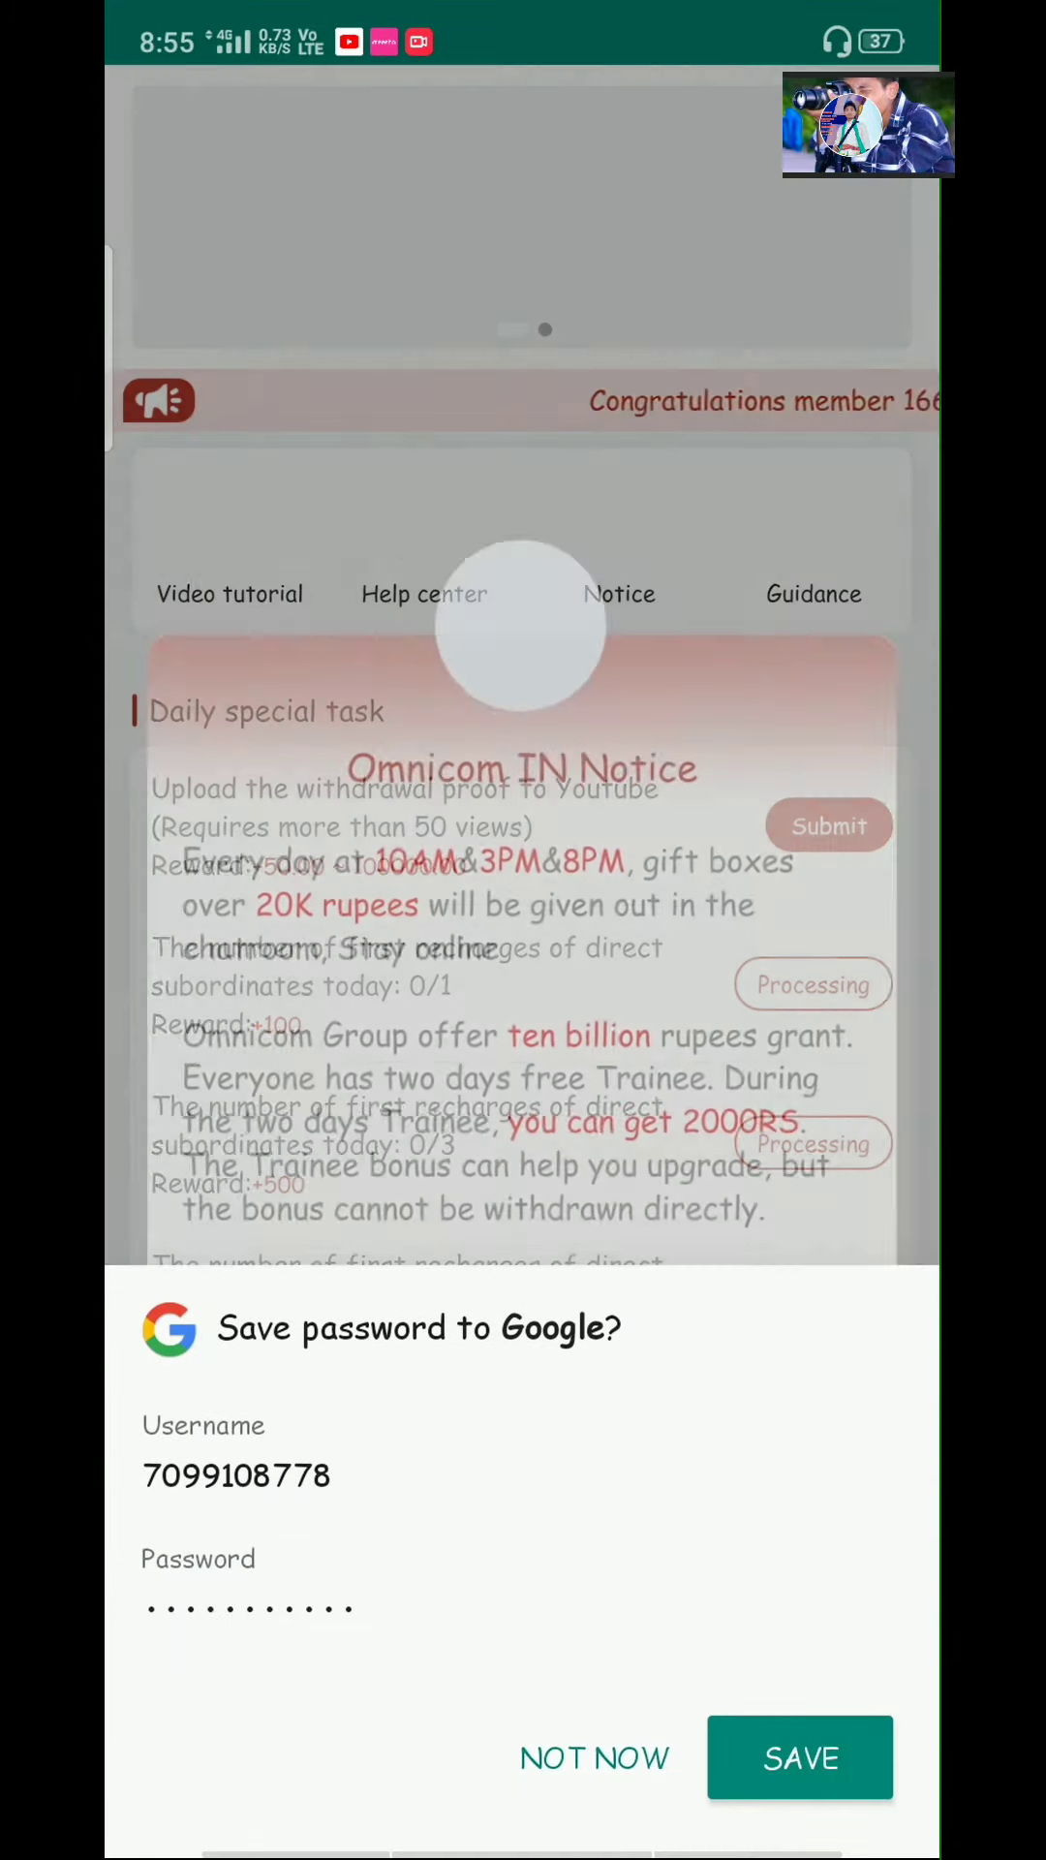
Decline Google's offer to save the Omnicom IN login password
click(595, 1758)
Close the notice, check the account balance, and claim the first task from the list
click(524, 1354)
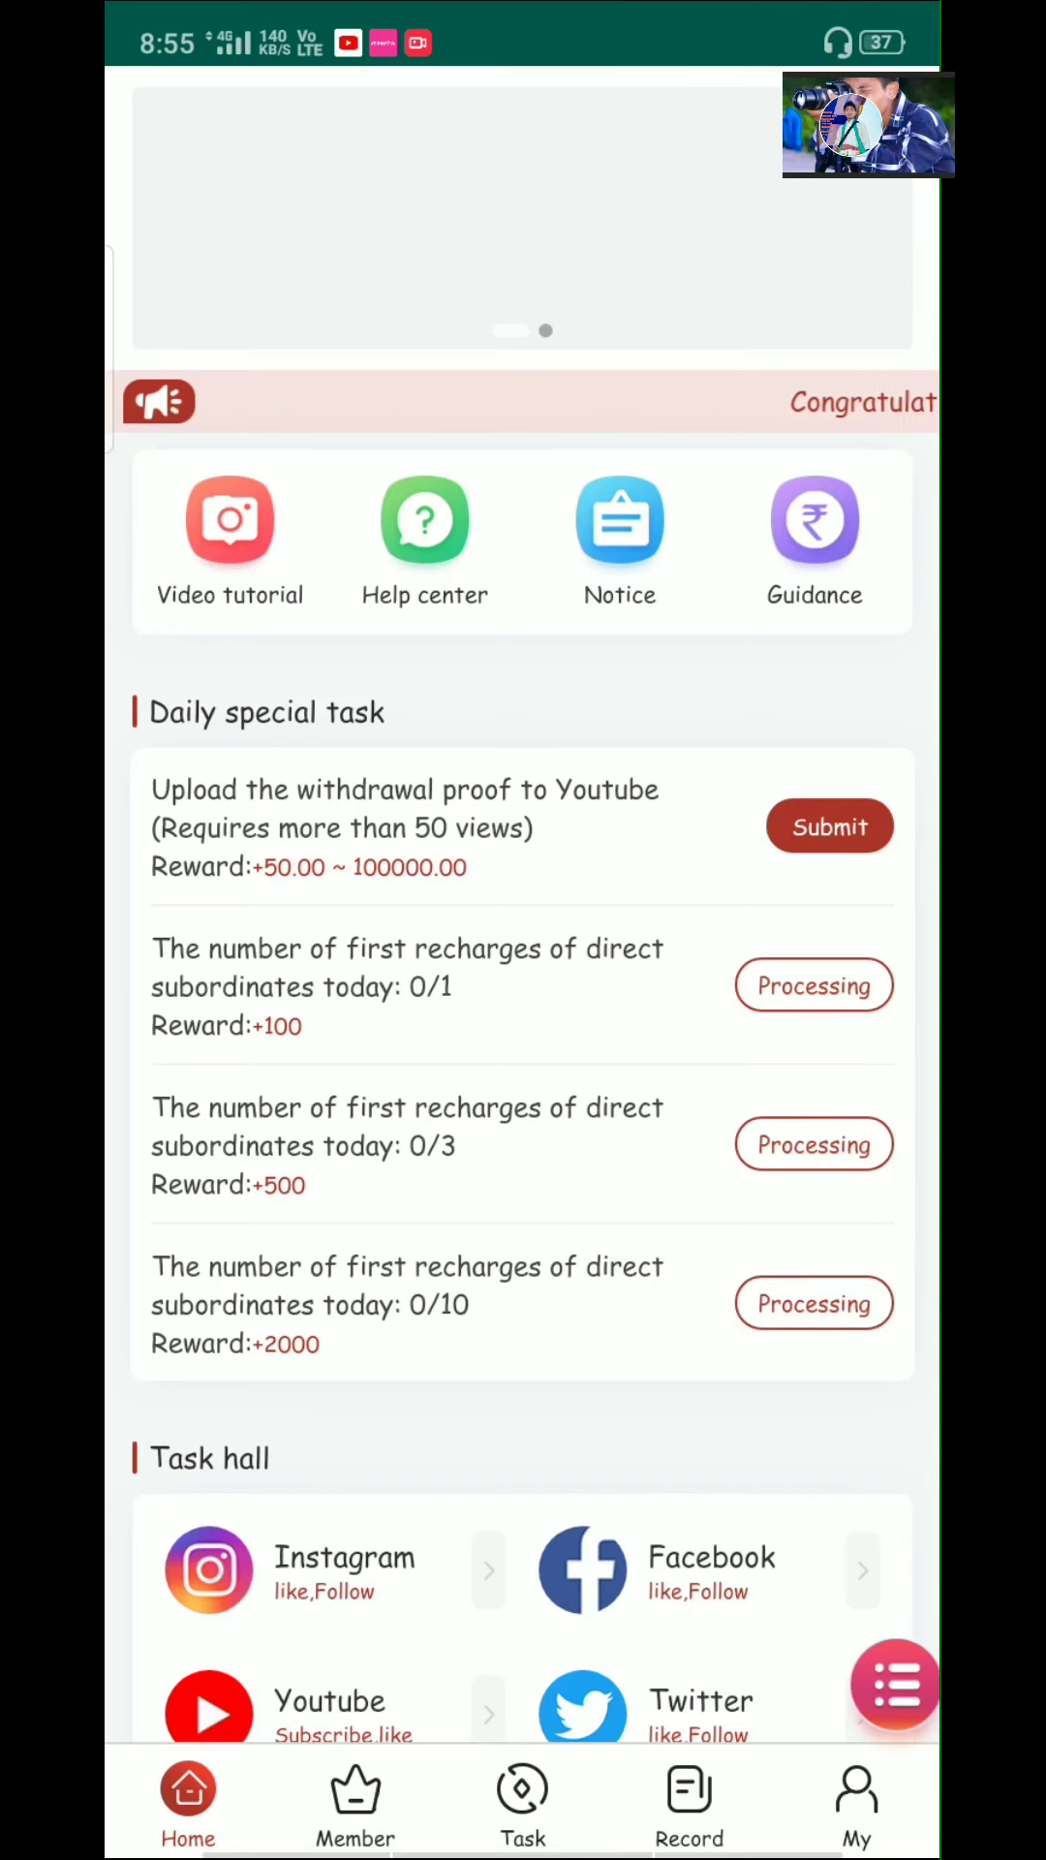
click(855, 1804)
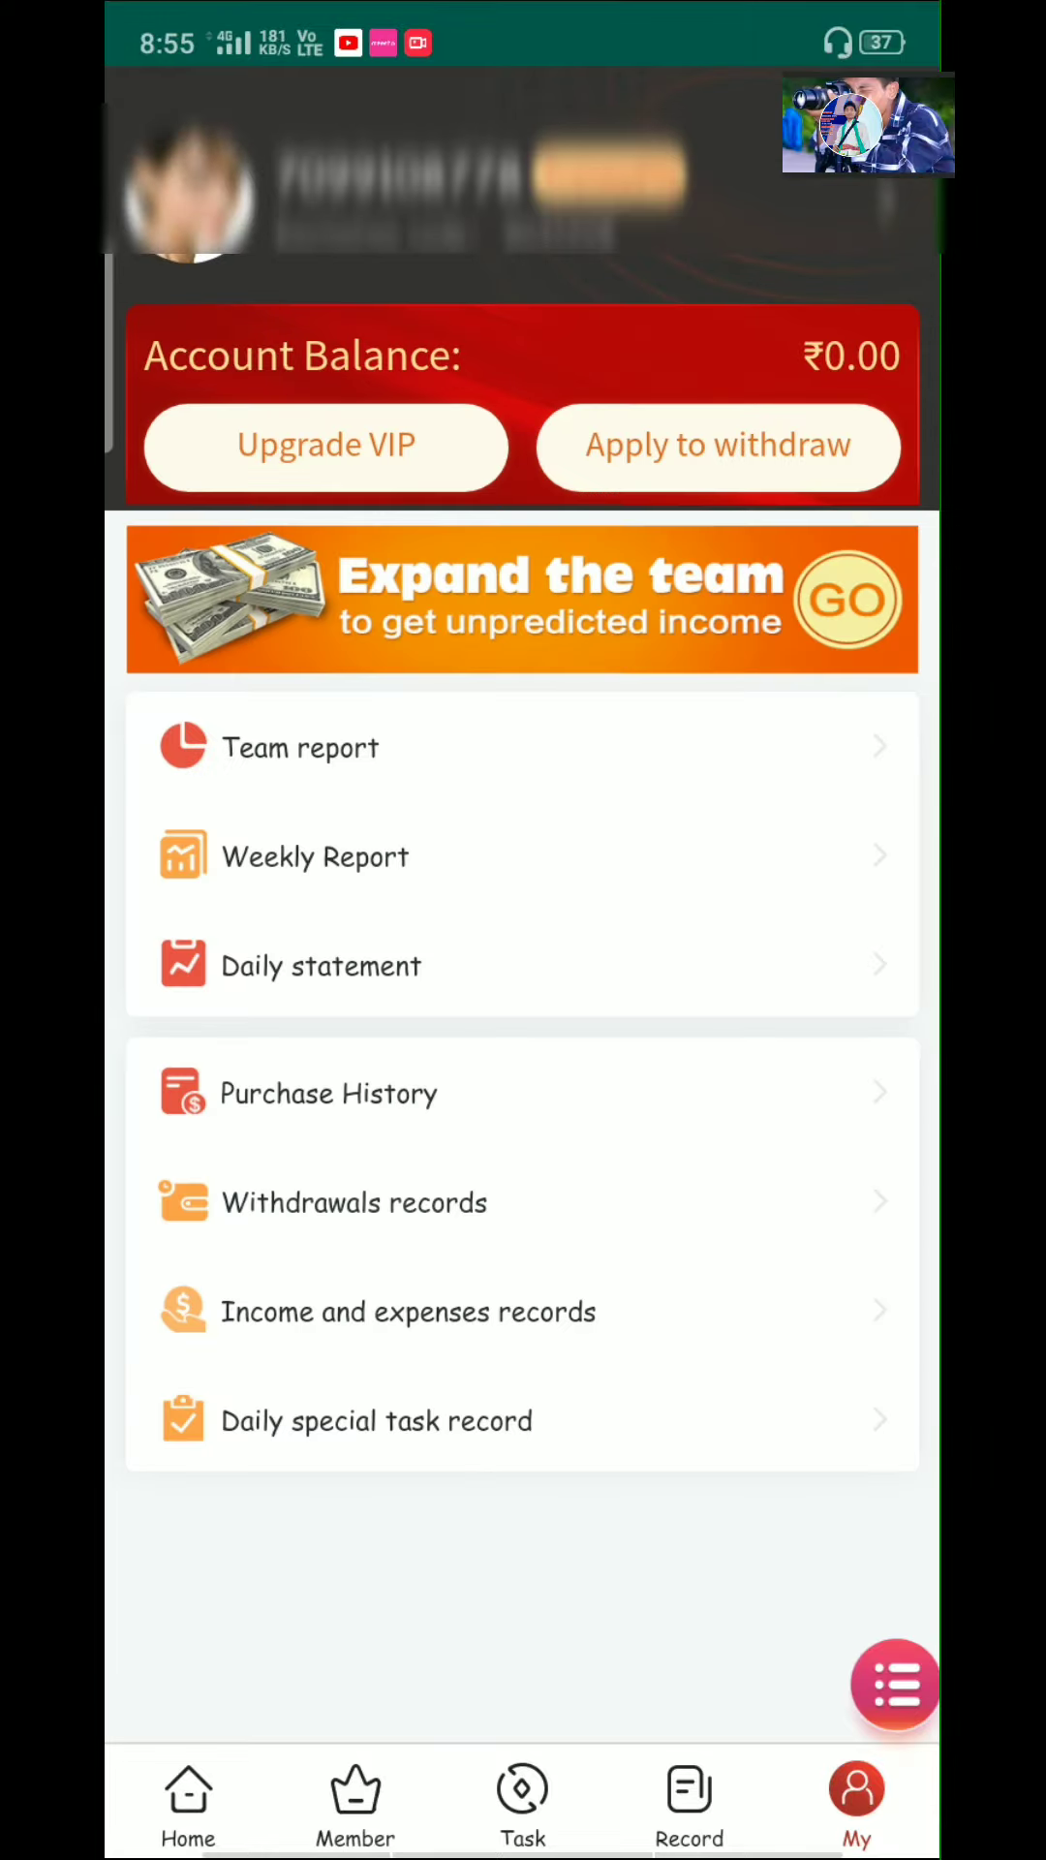
click(522, 1804)
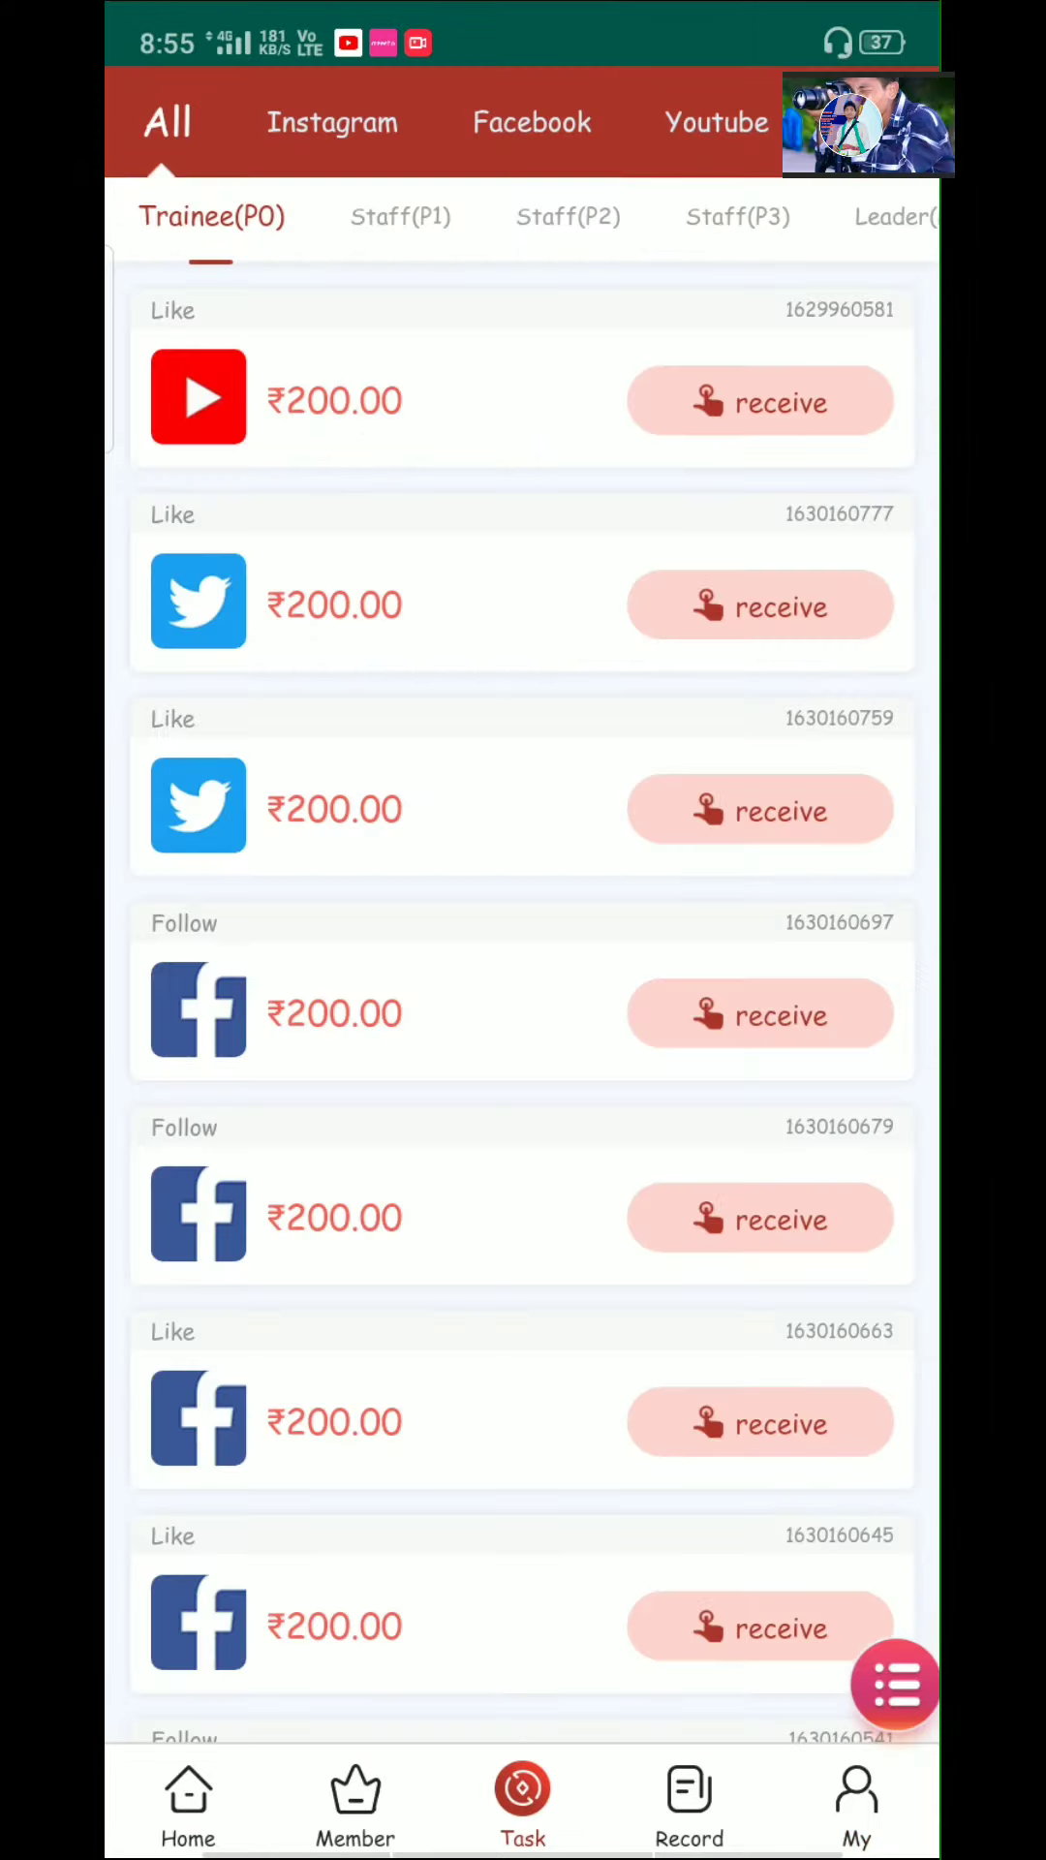
click(761, 403)
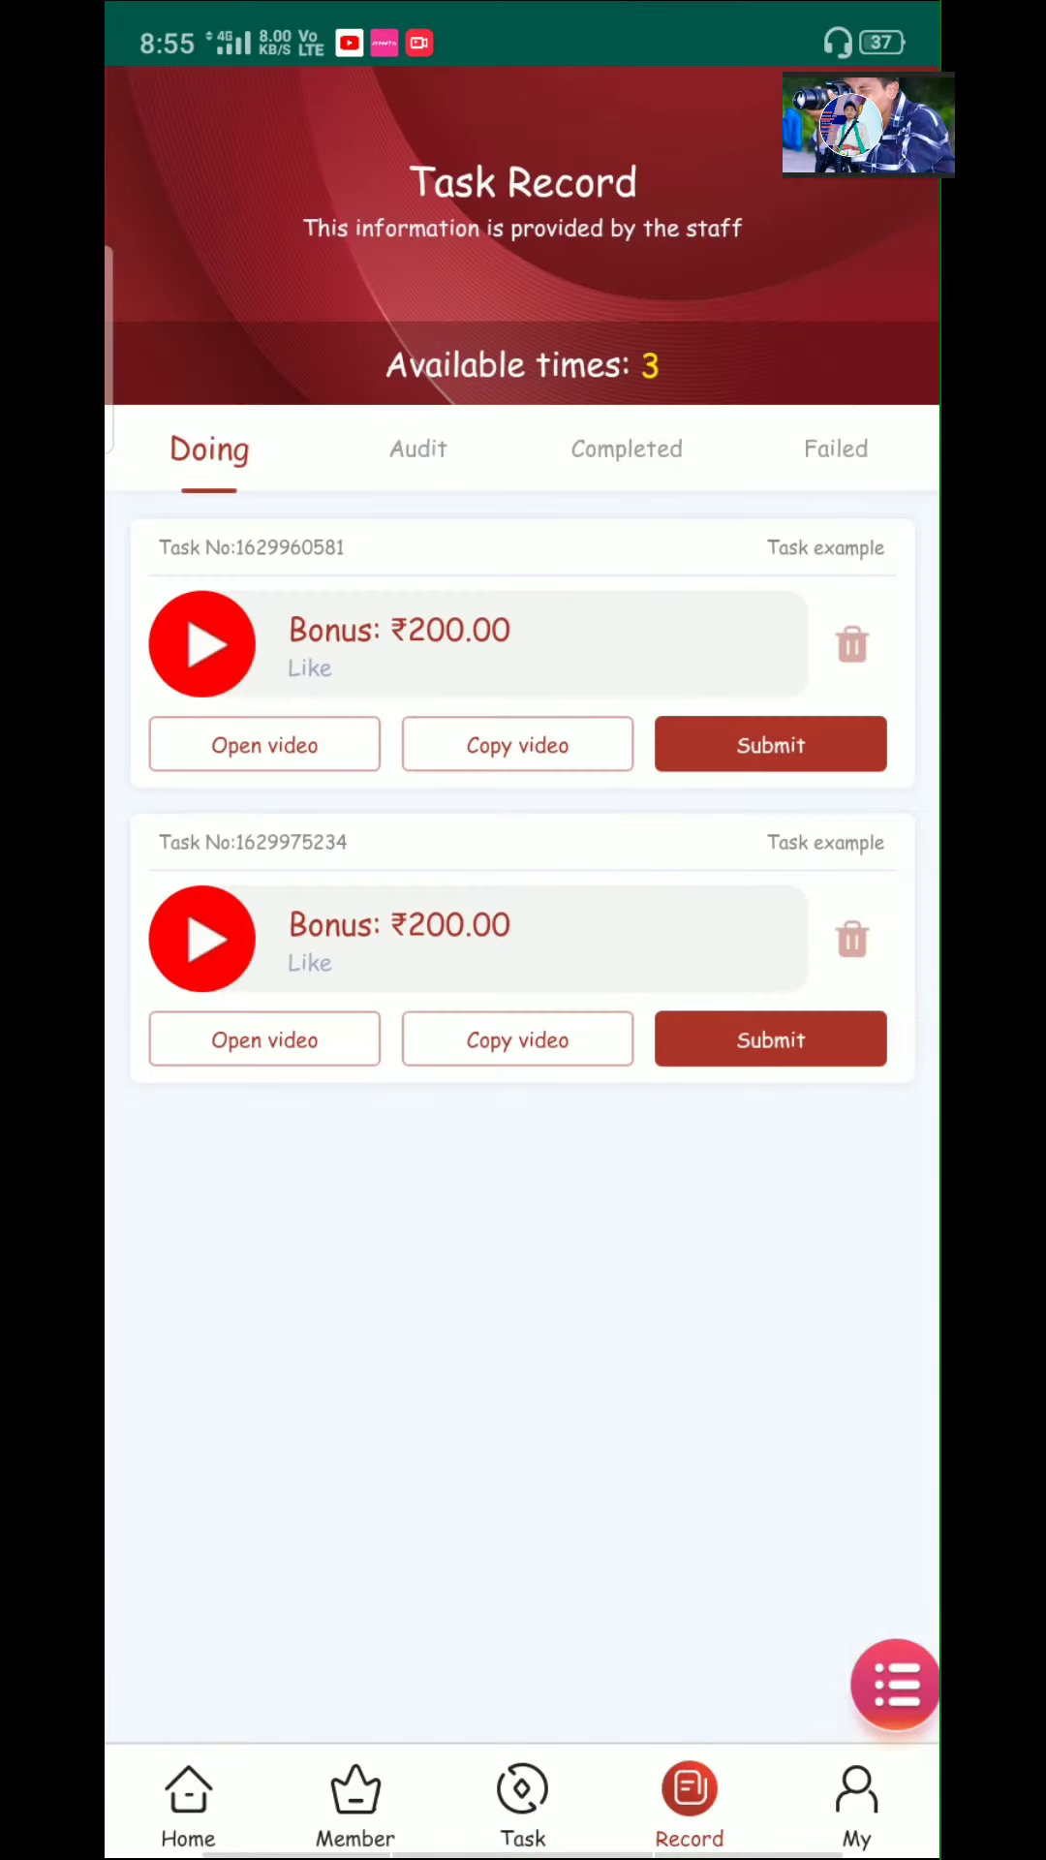
click(522, 1803)
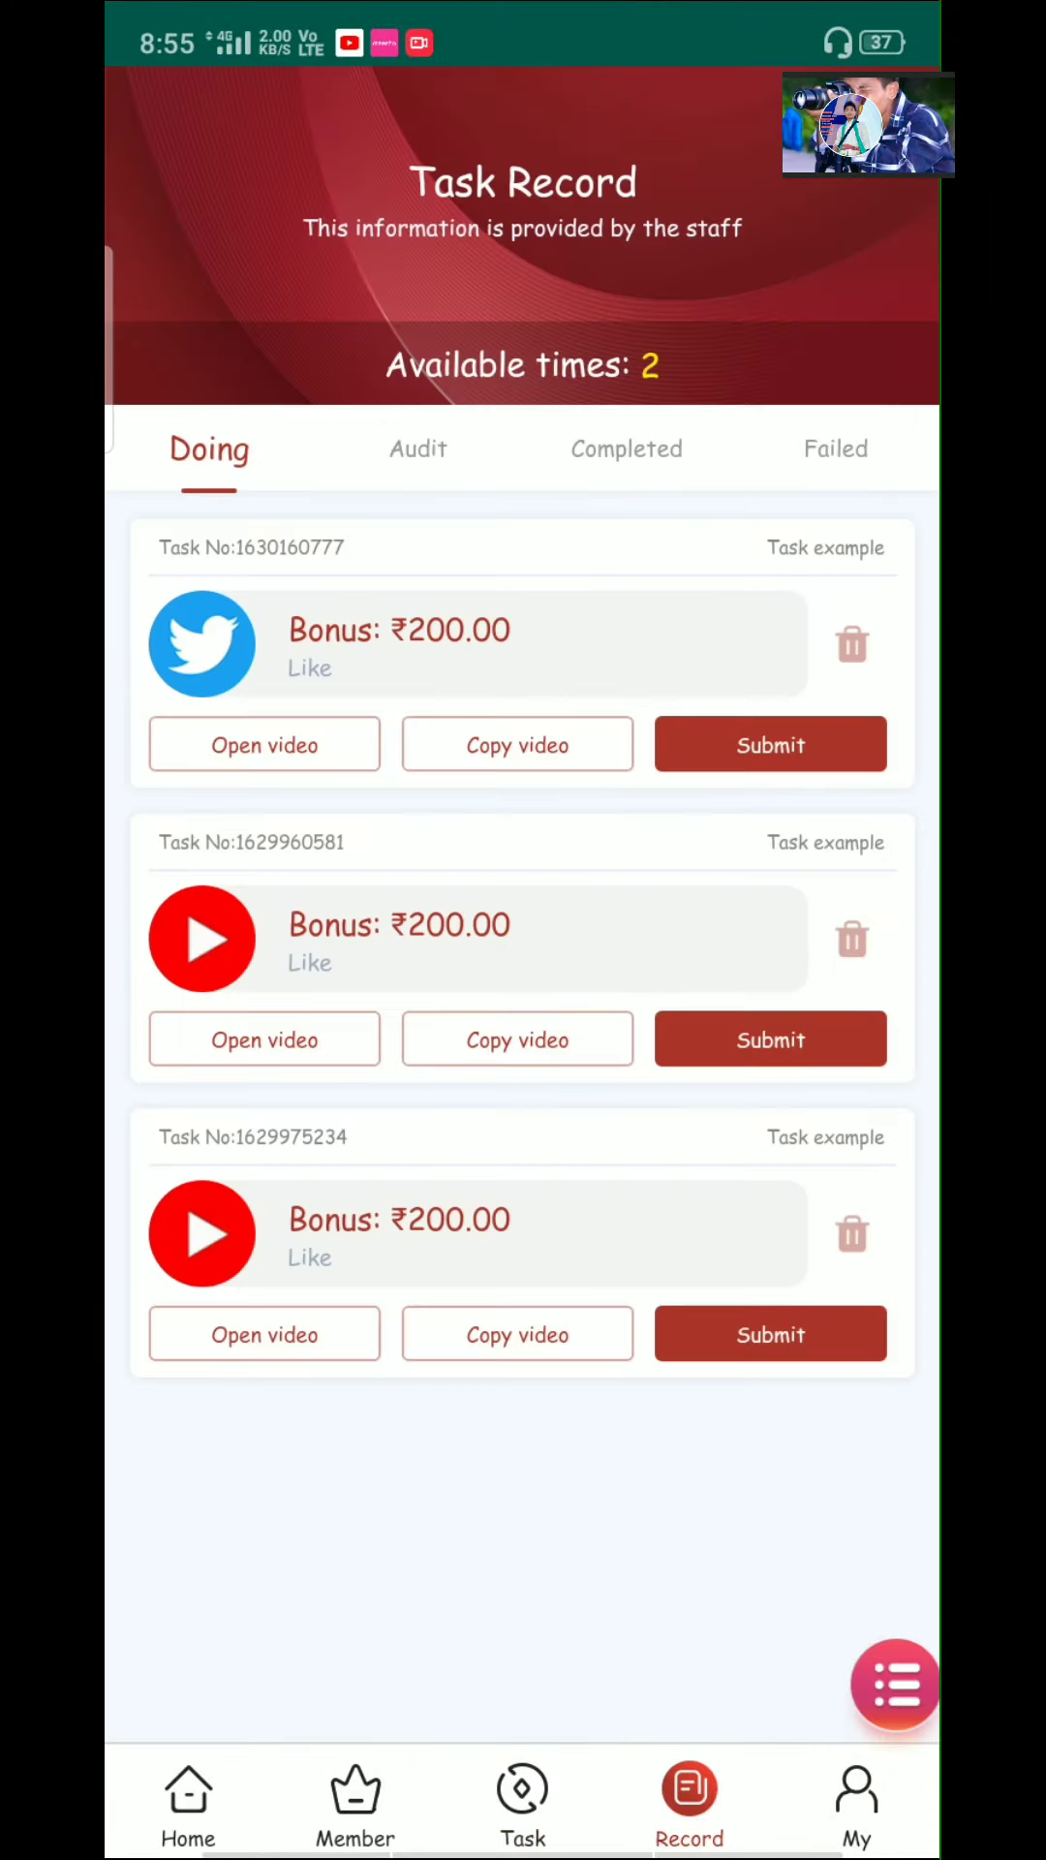
Claim the Twitter like and Facebook follow tasks, returning to the task list
click(524, 1802)
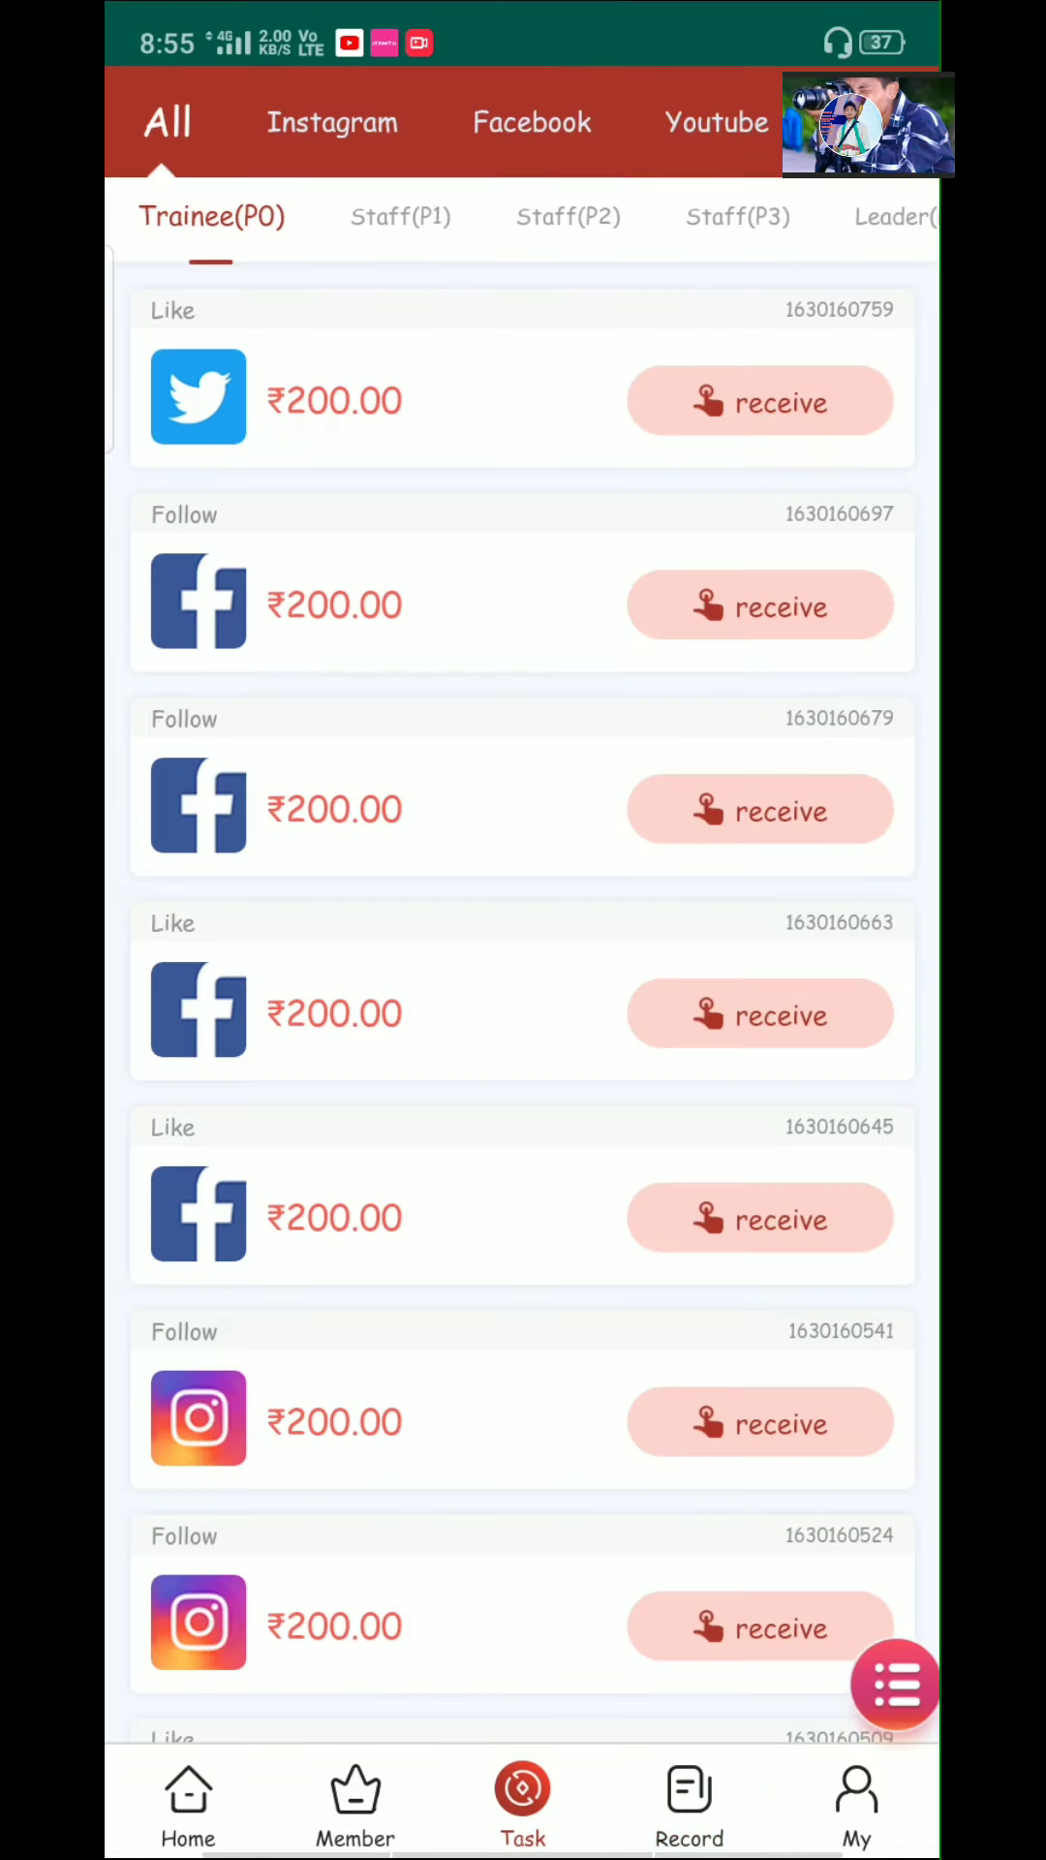
click(761, 403)
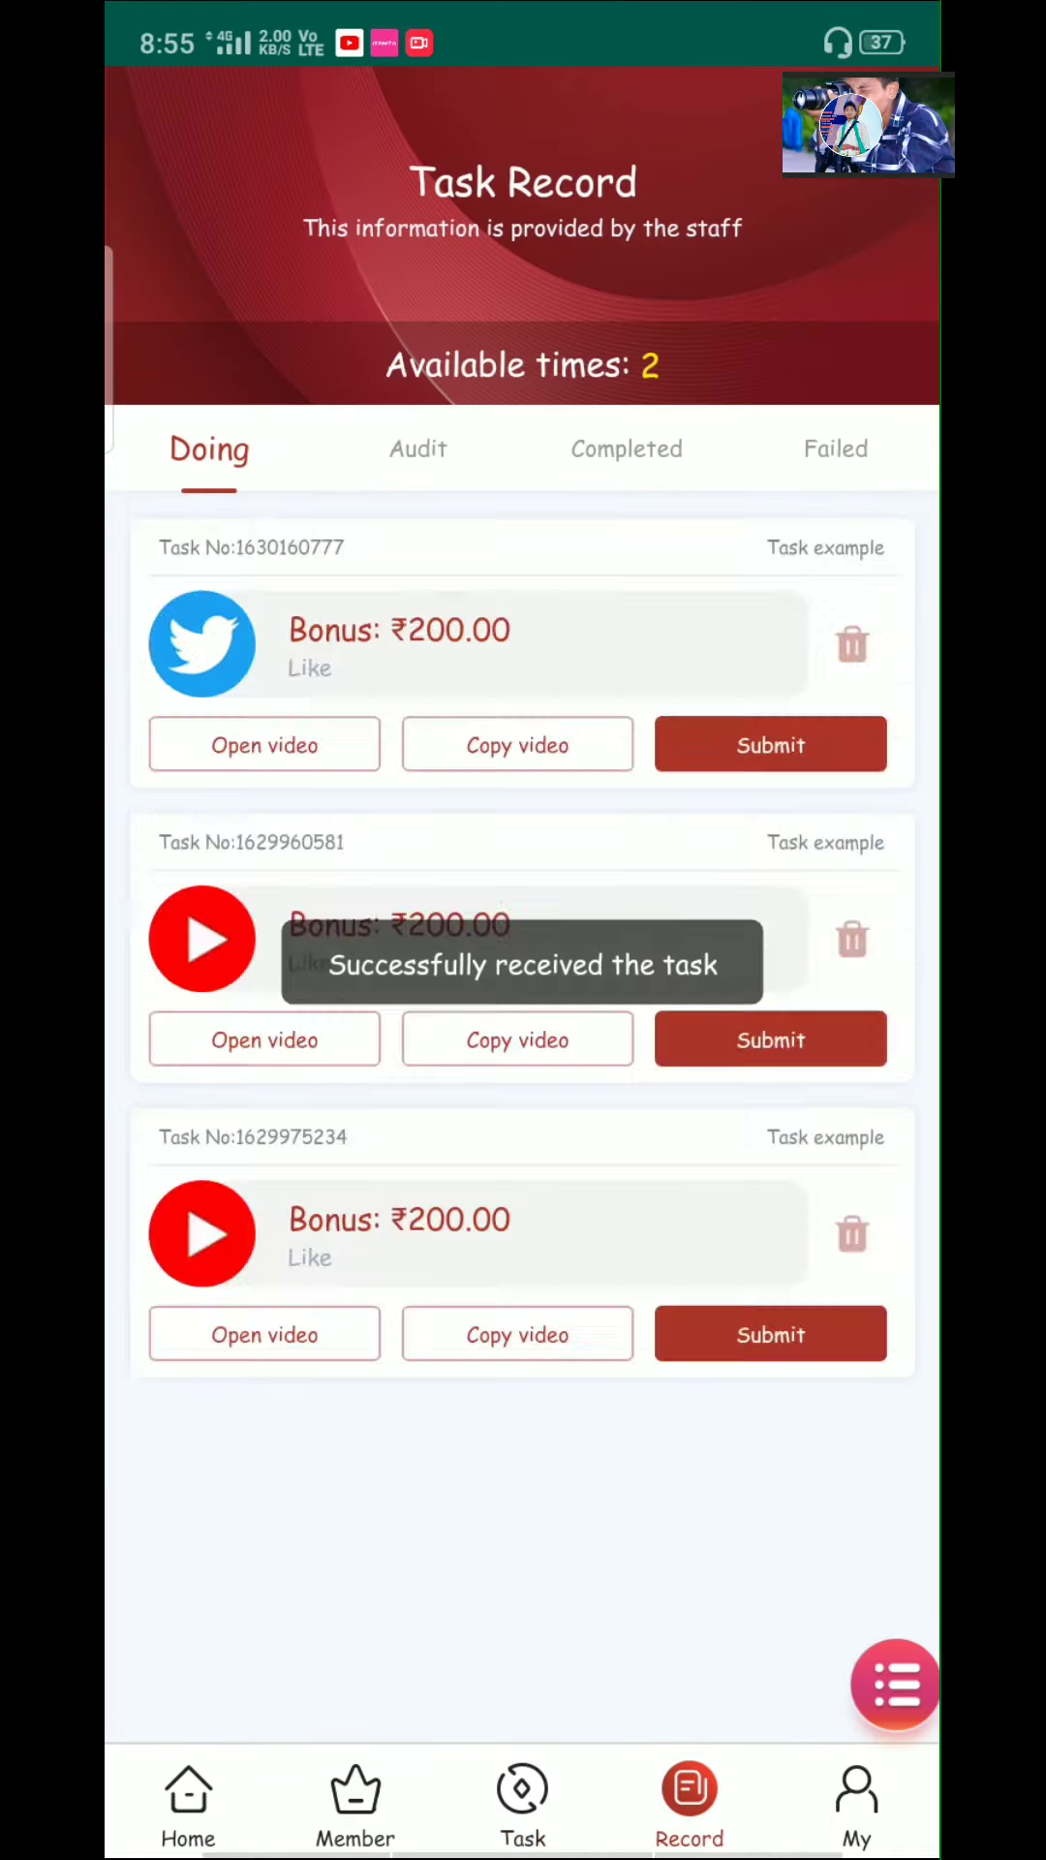
click(524, 1802)
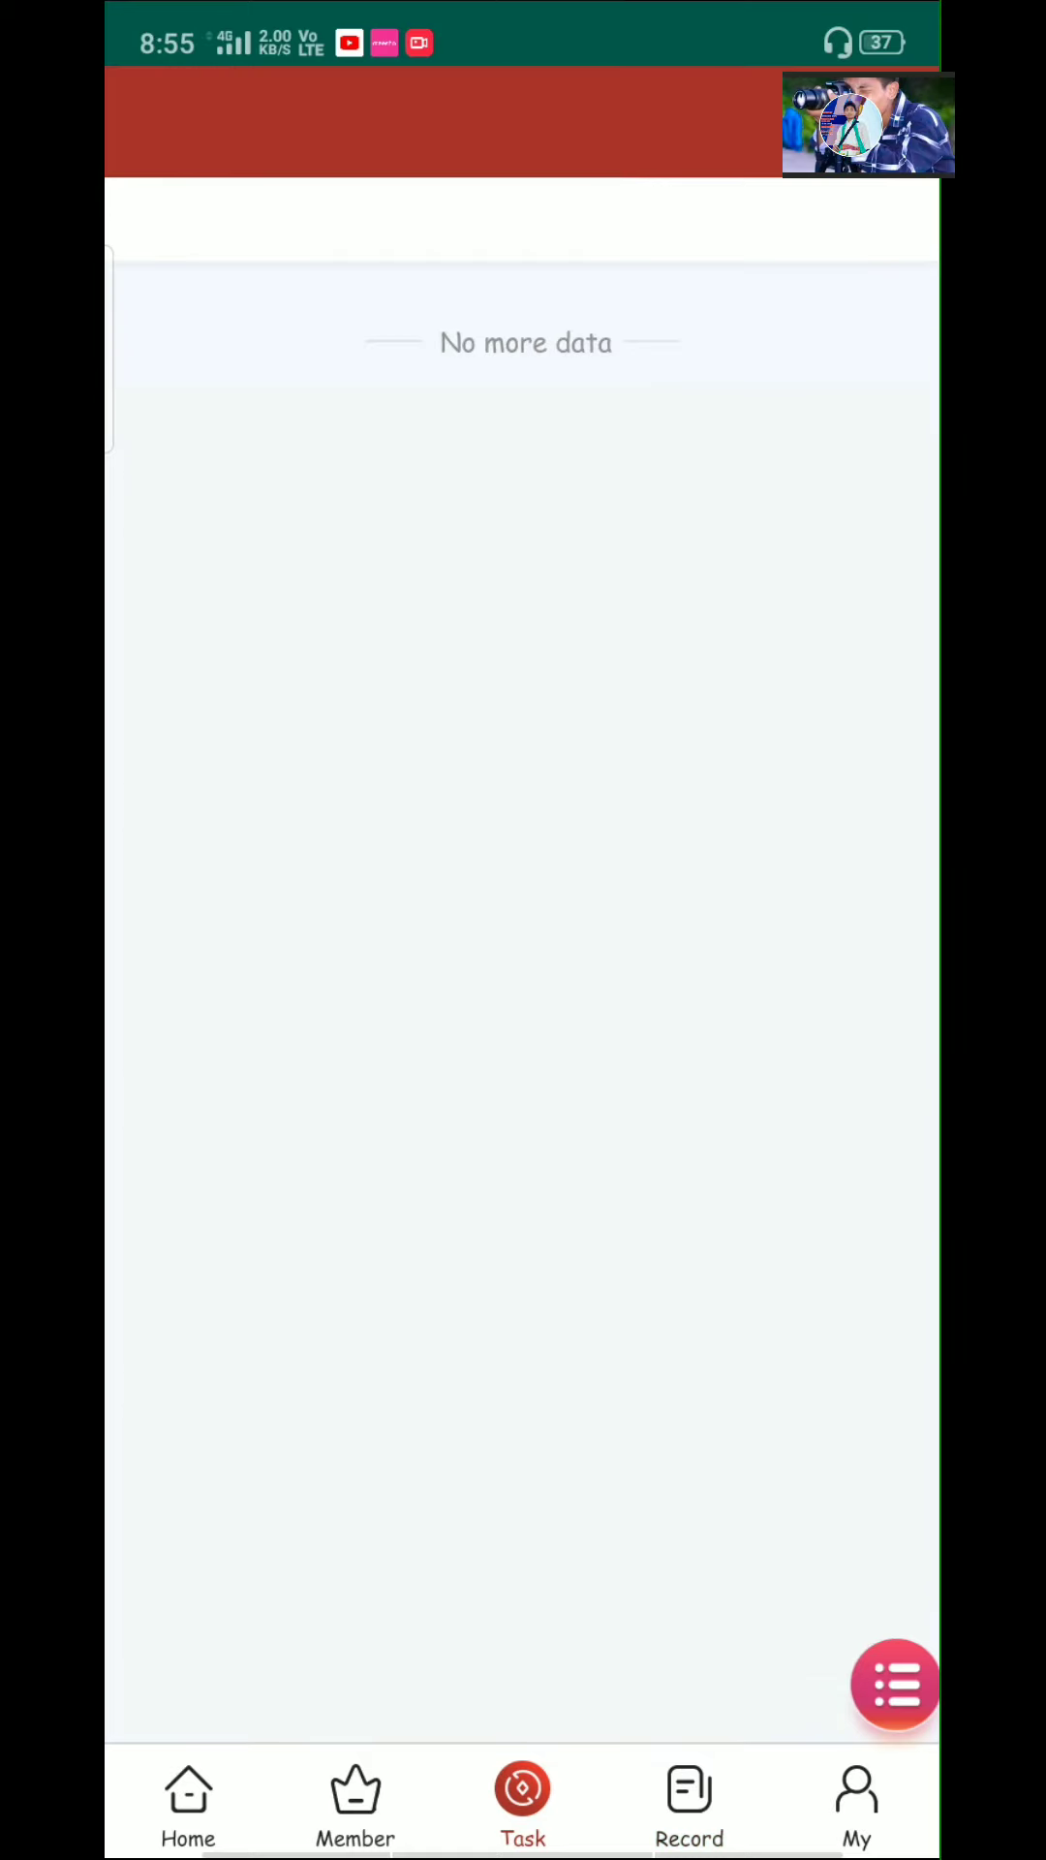
click(760, 403)
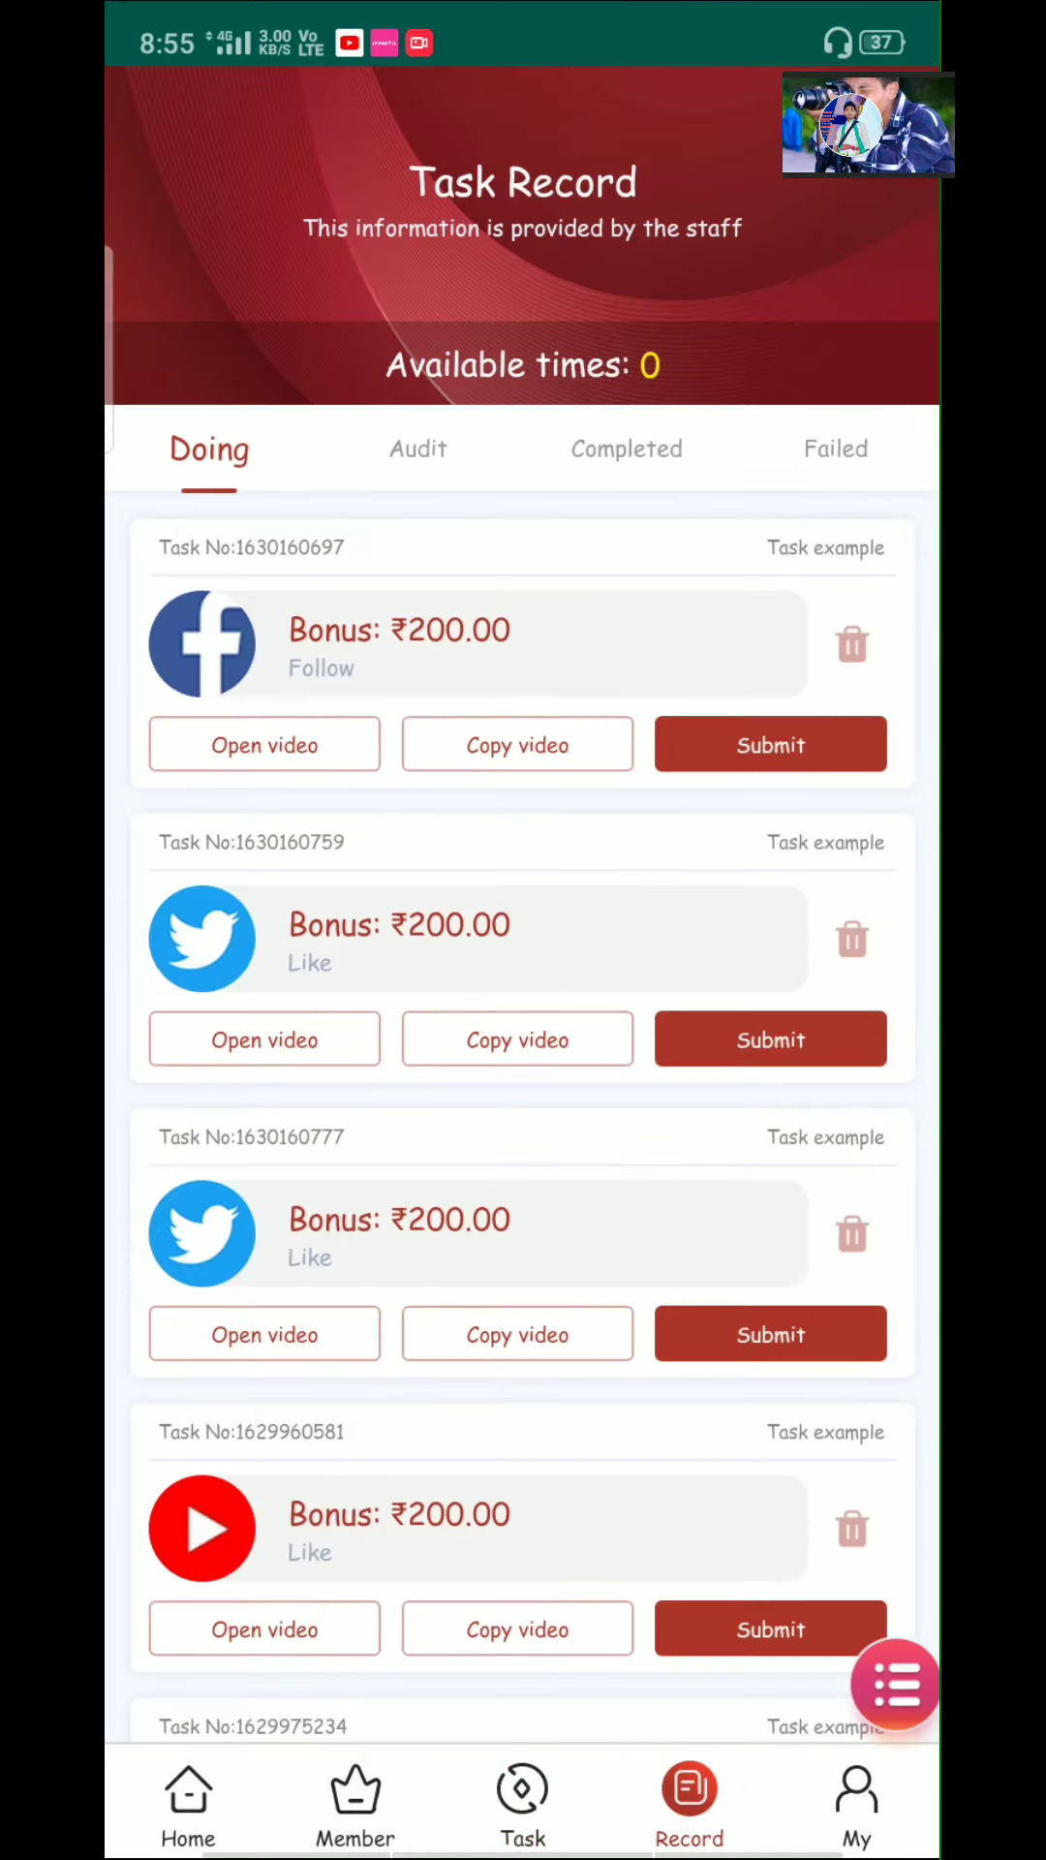
scroll(524, 1163, down, 2)
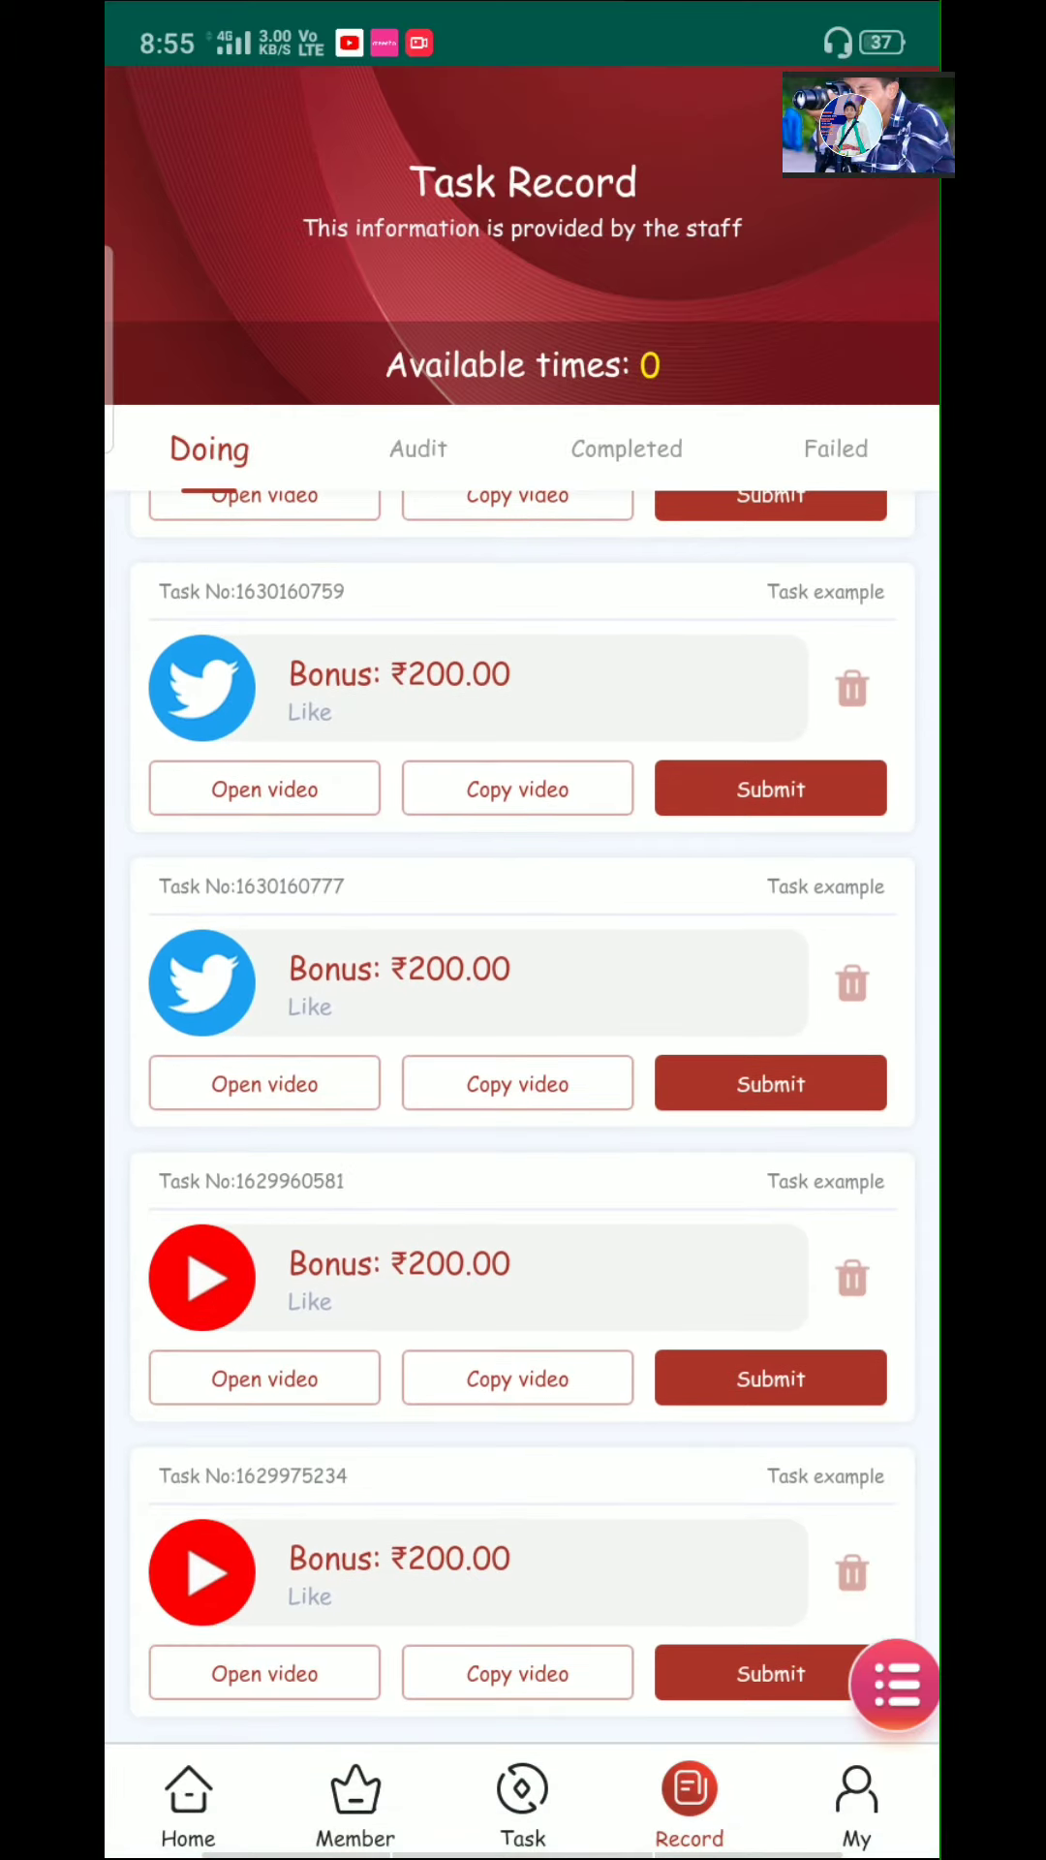
click(523, 1809)
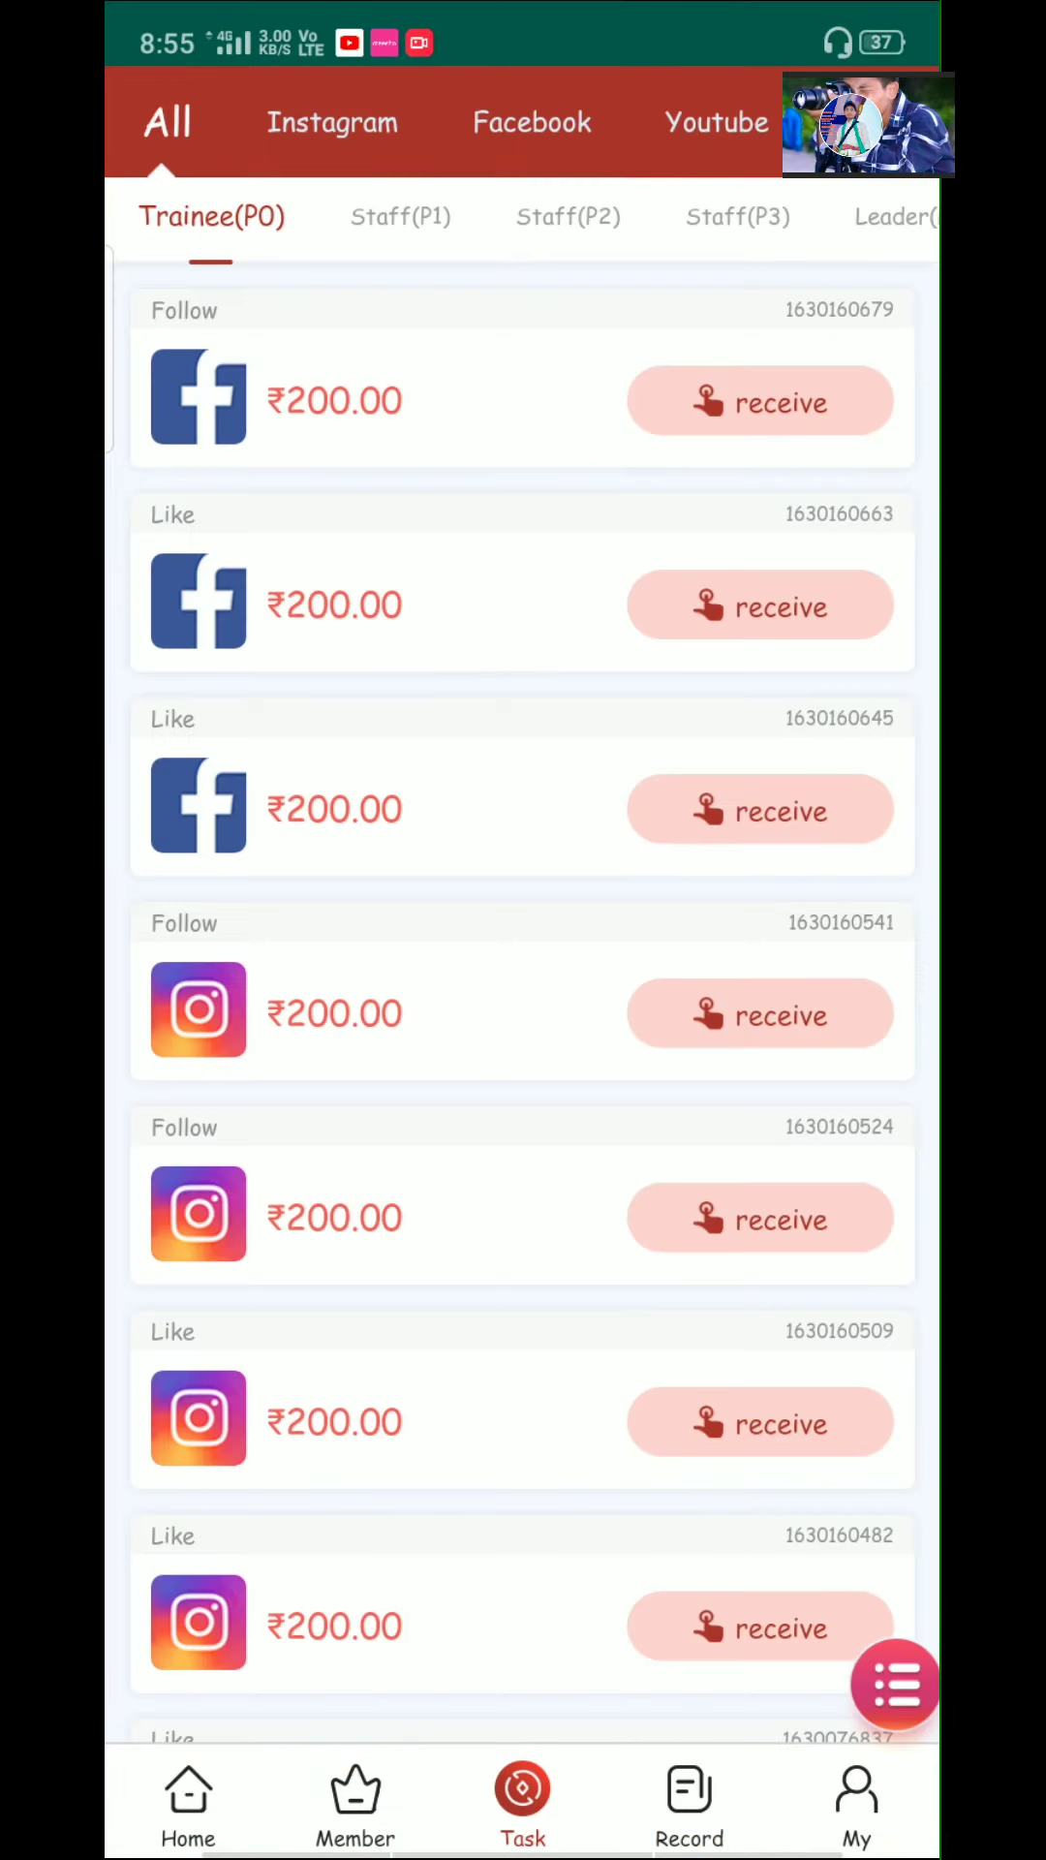
Submit the first claimed task with a screenshot from the photo album as proof
click(689, 1810)
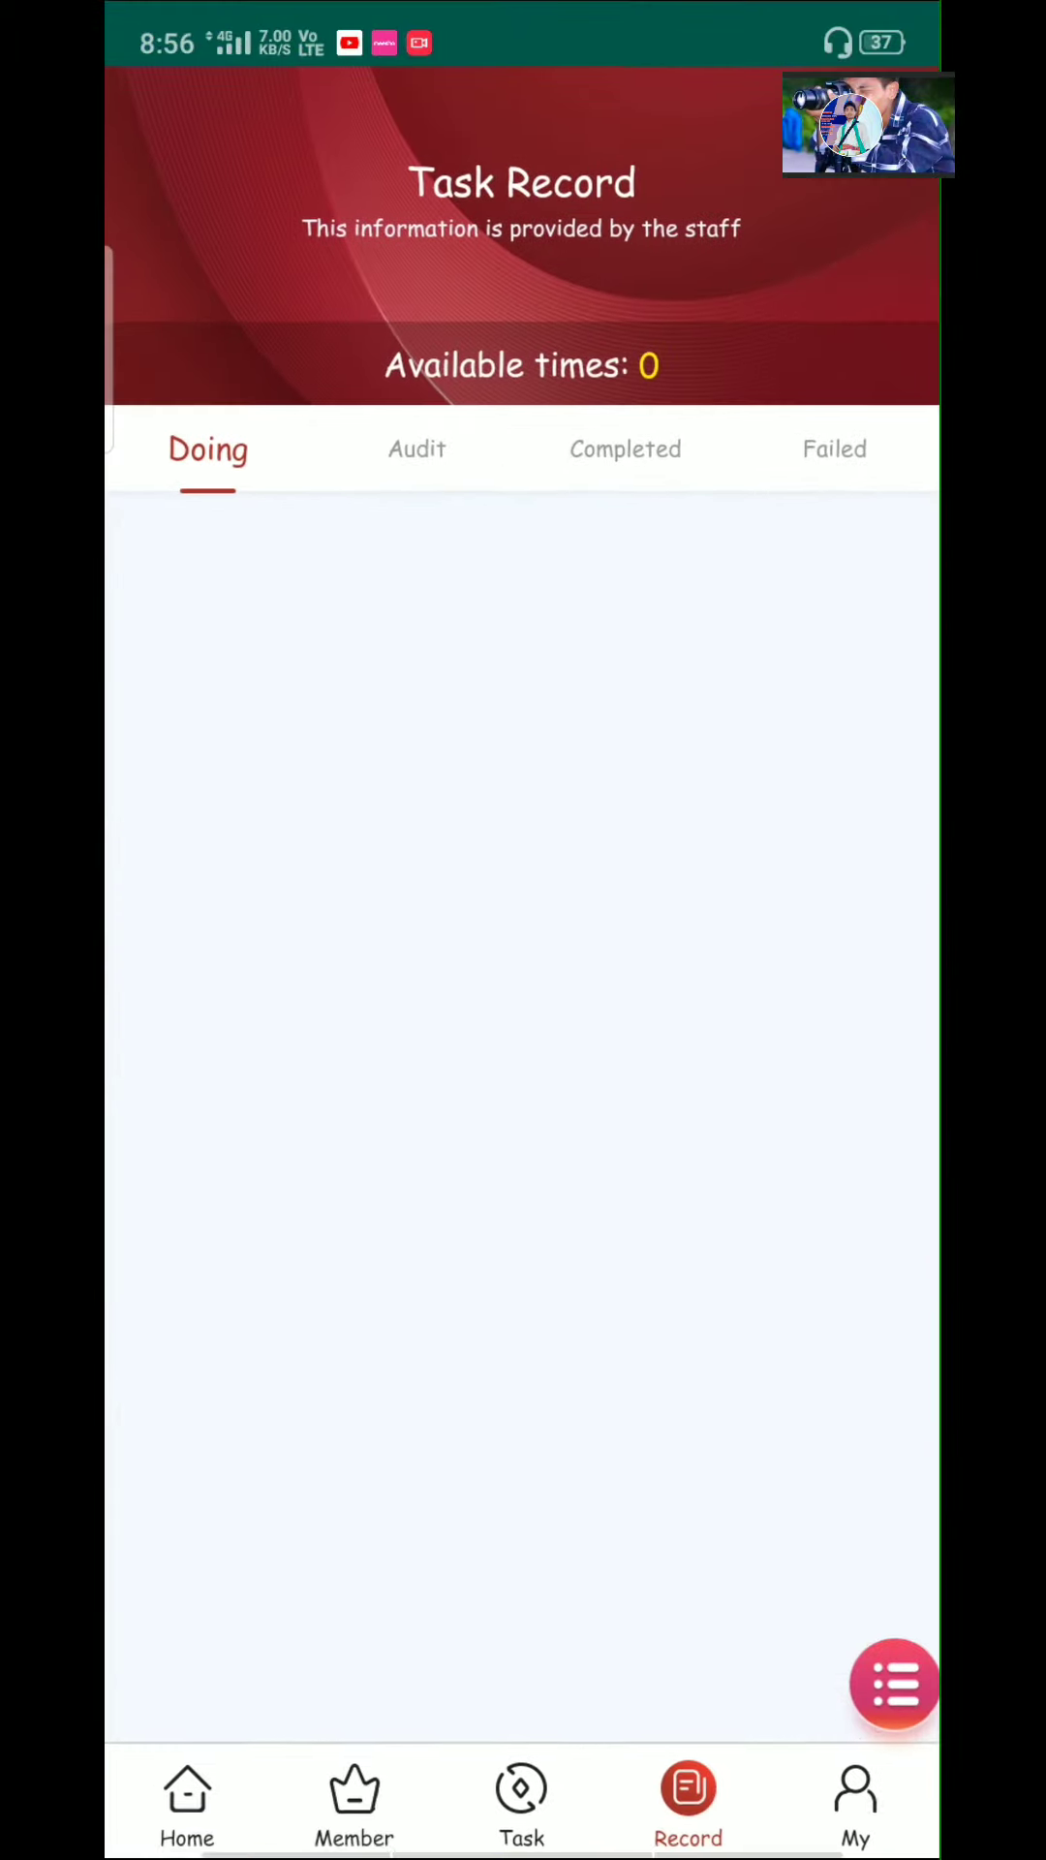
click(771, 745)
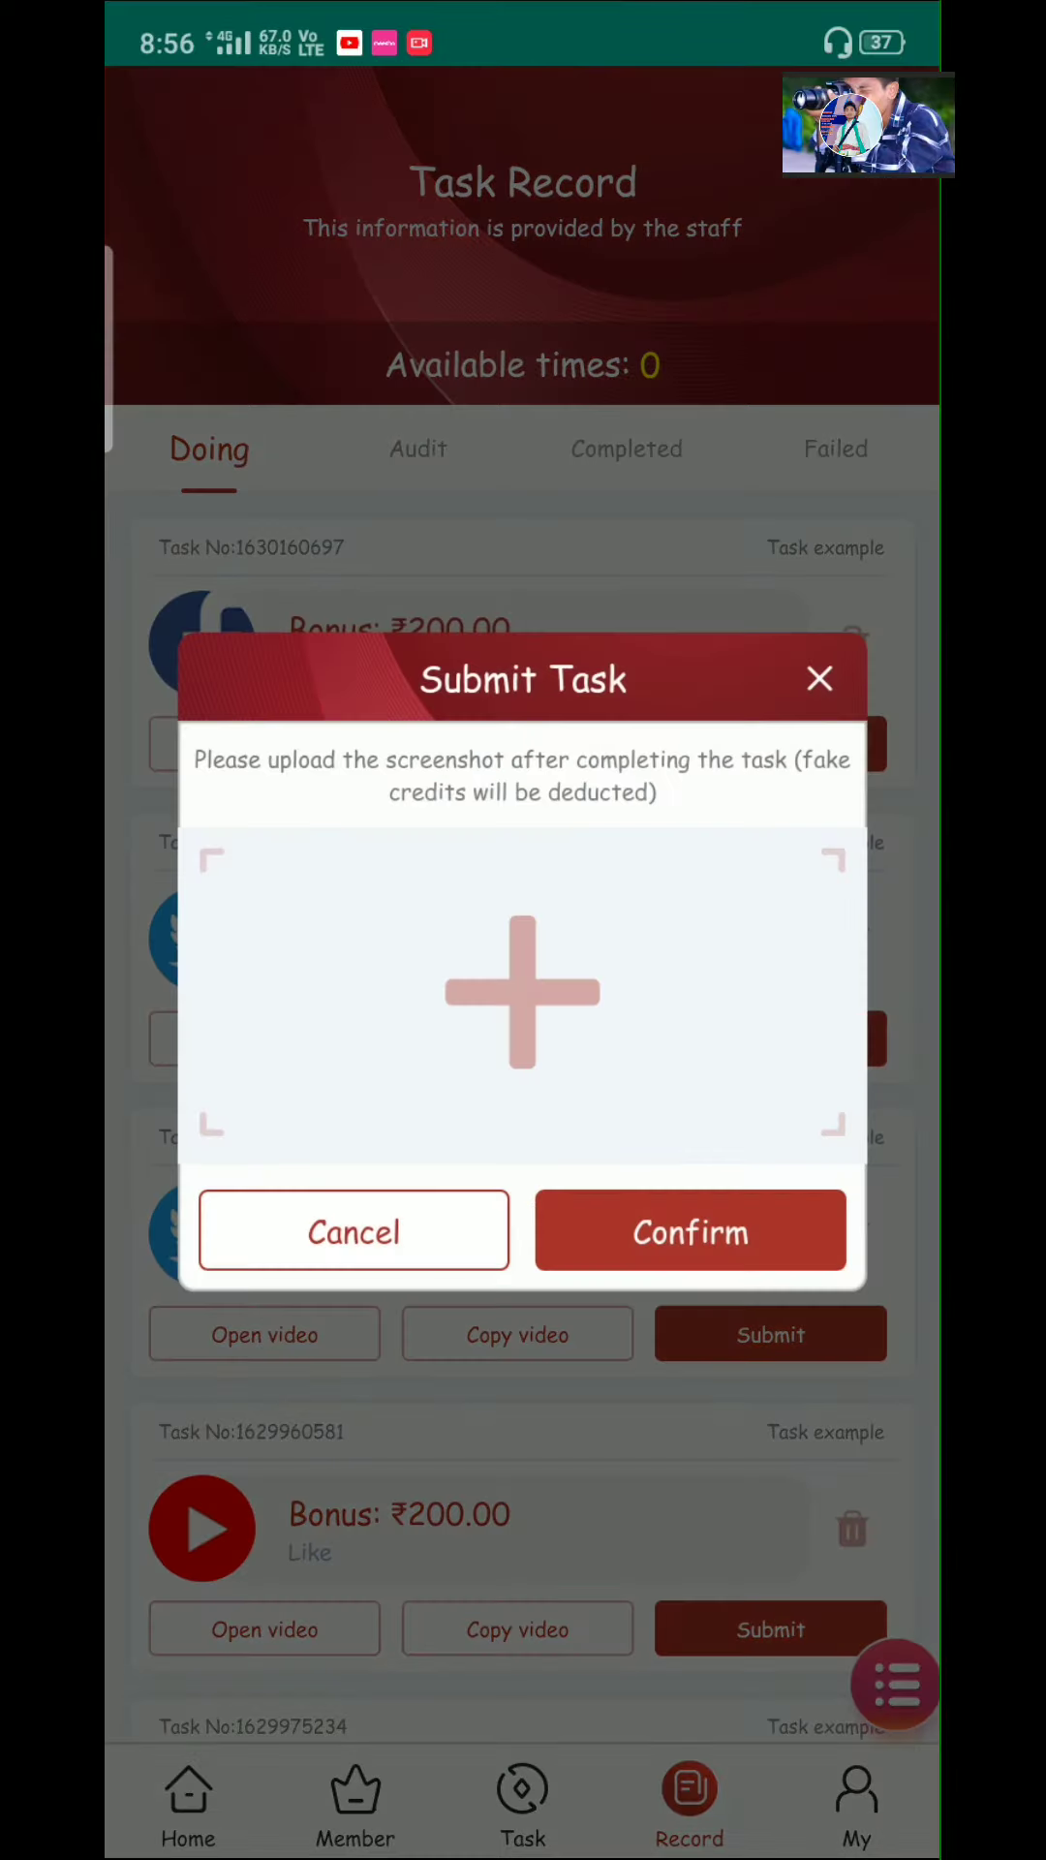
click(521, 992)
click(540, 1034)
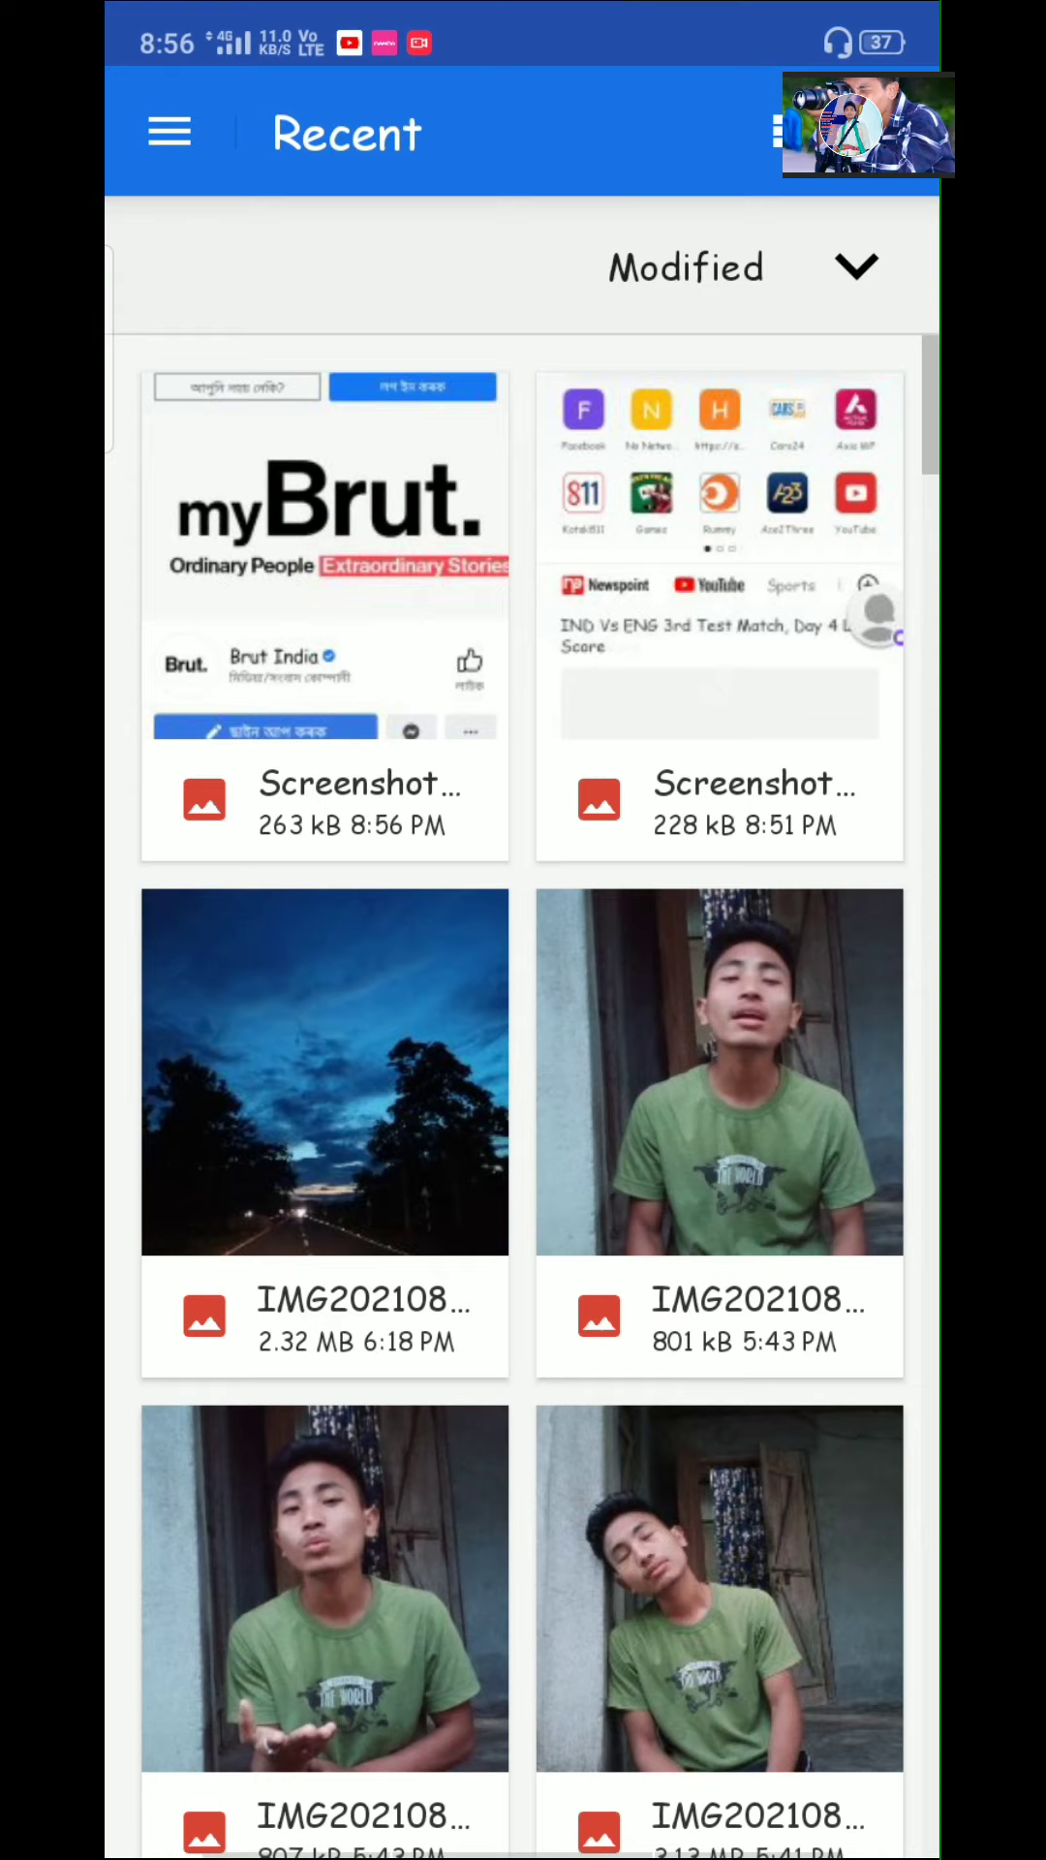
key(Escape)
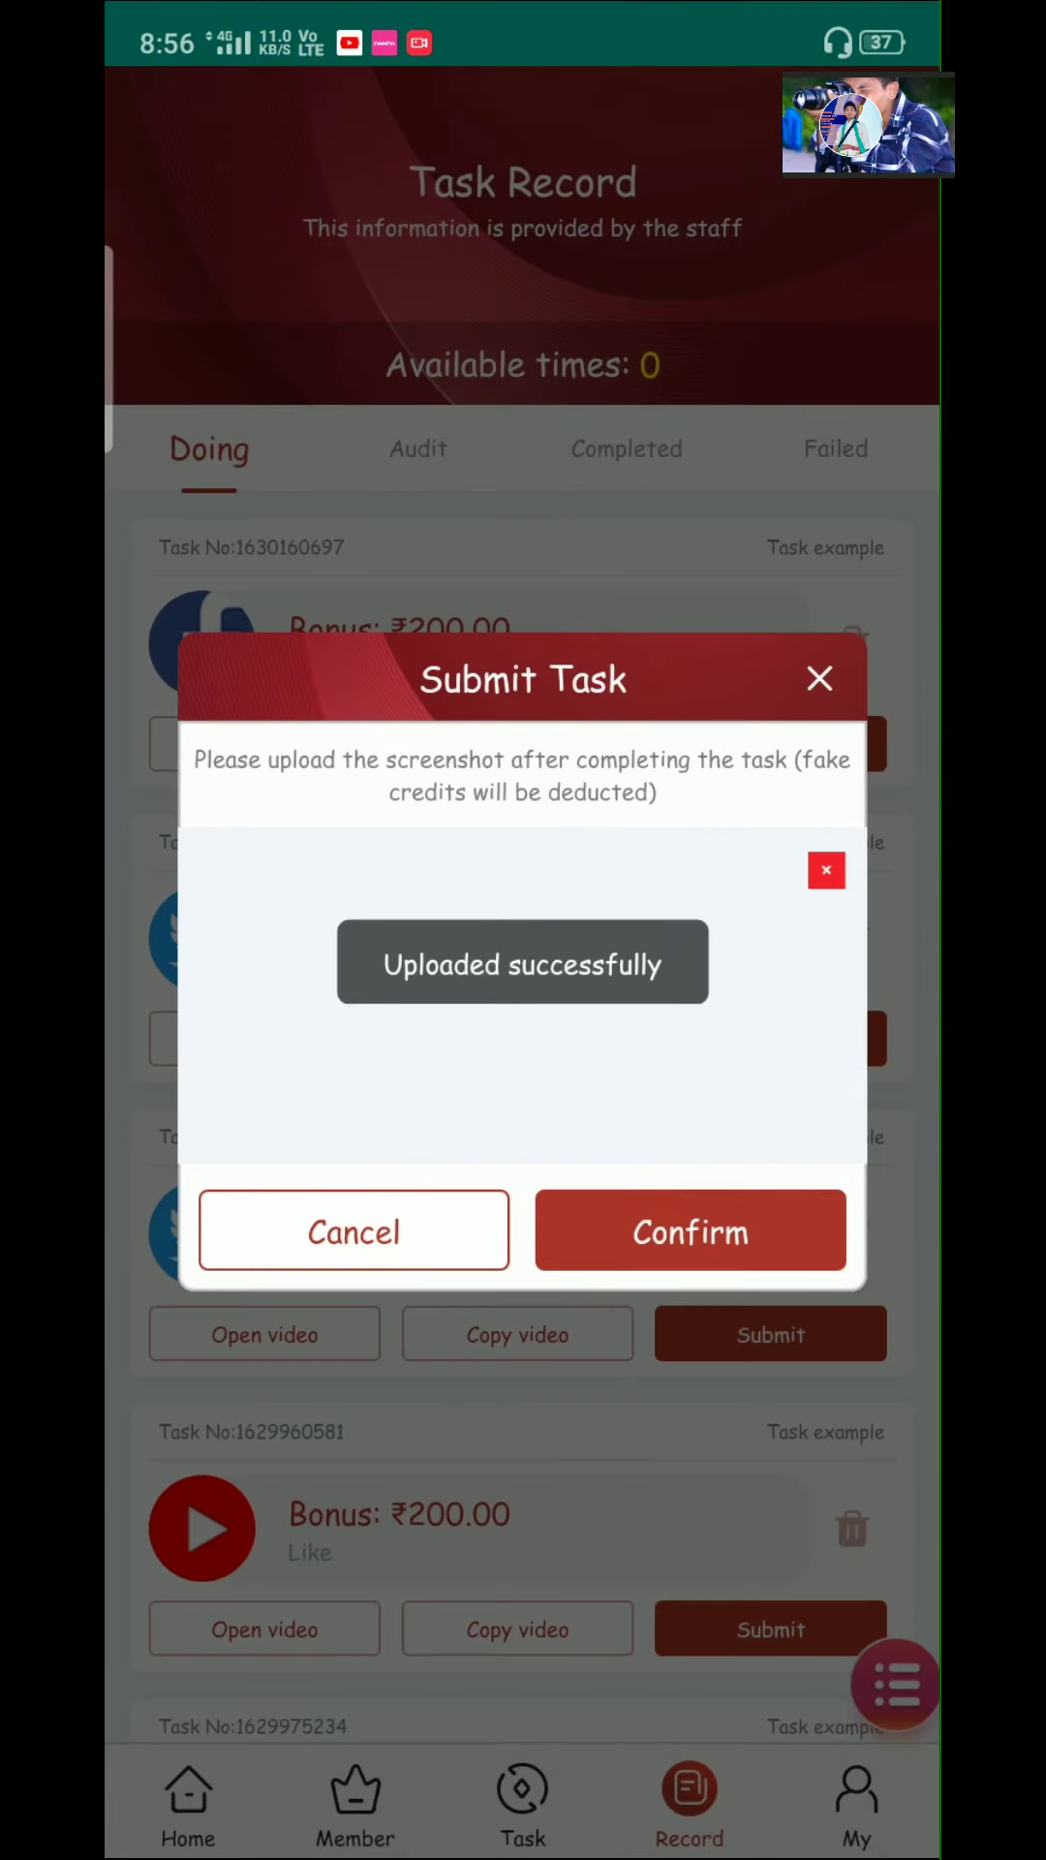
click(691, 1232)
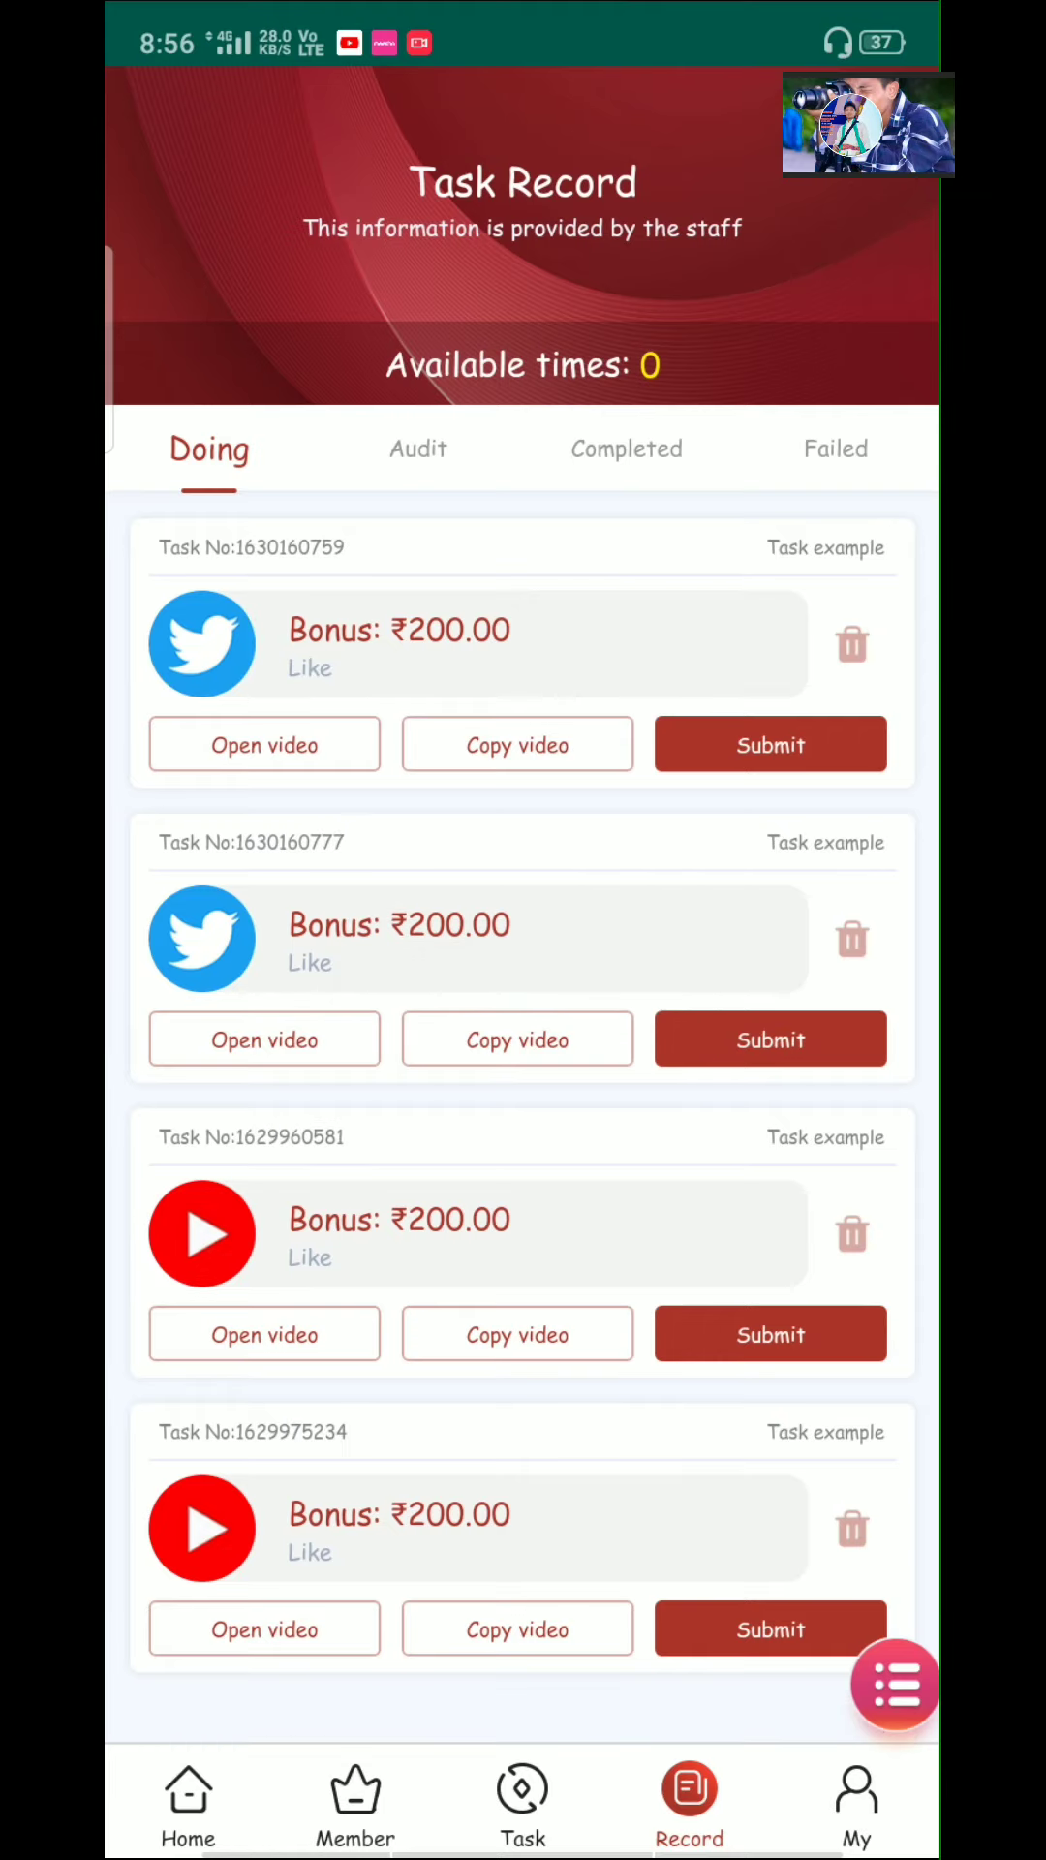
Submit proof for each of the remaining claimed tasks
click(770, 745)
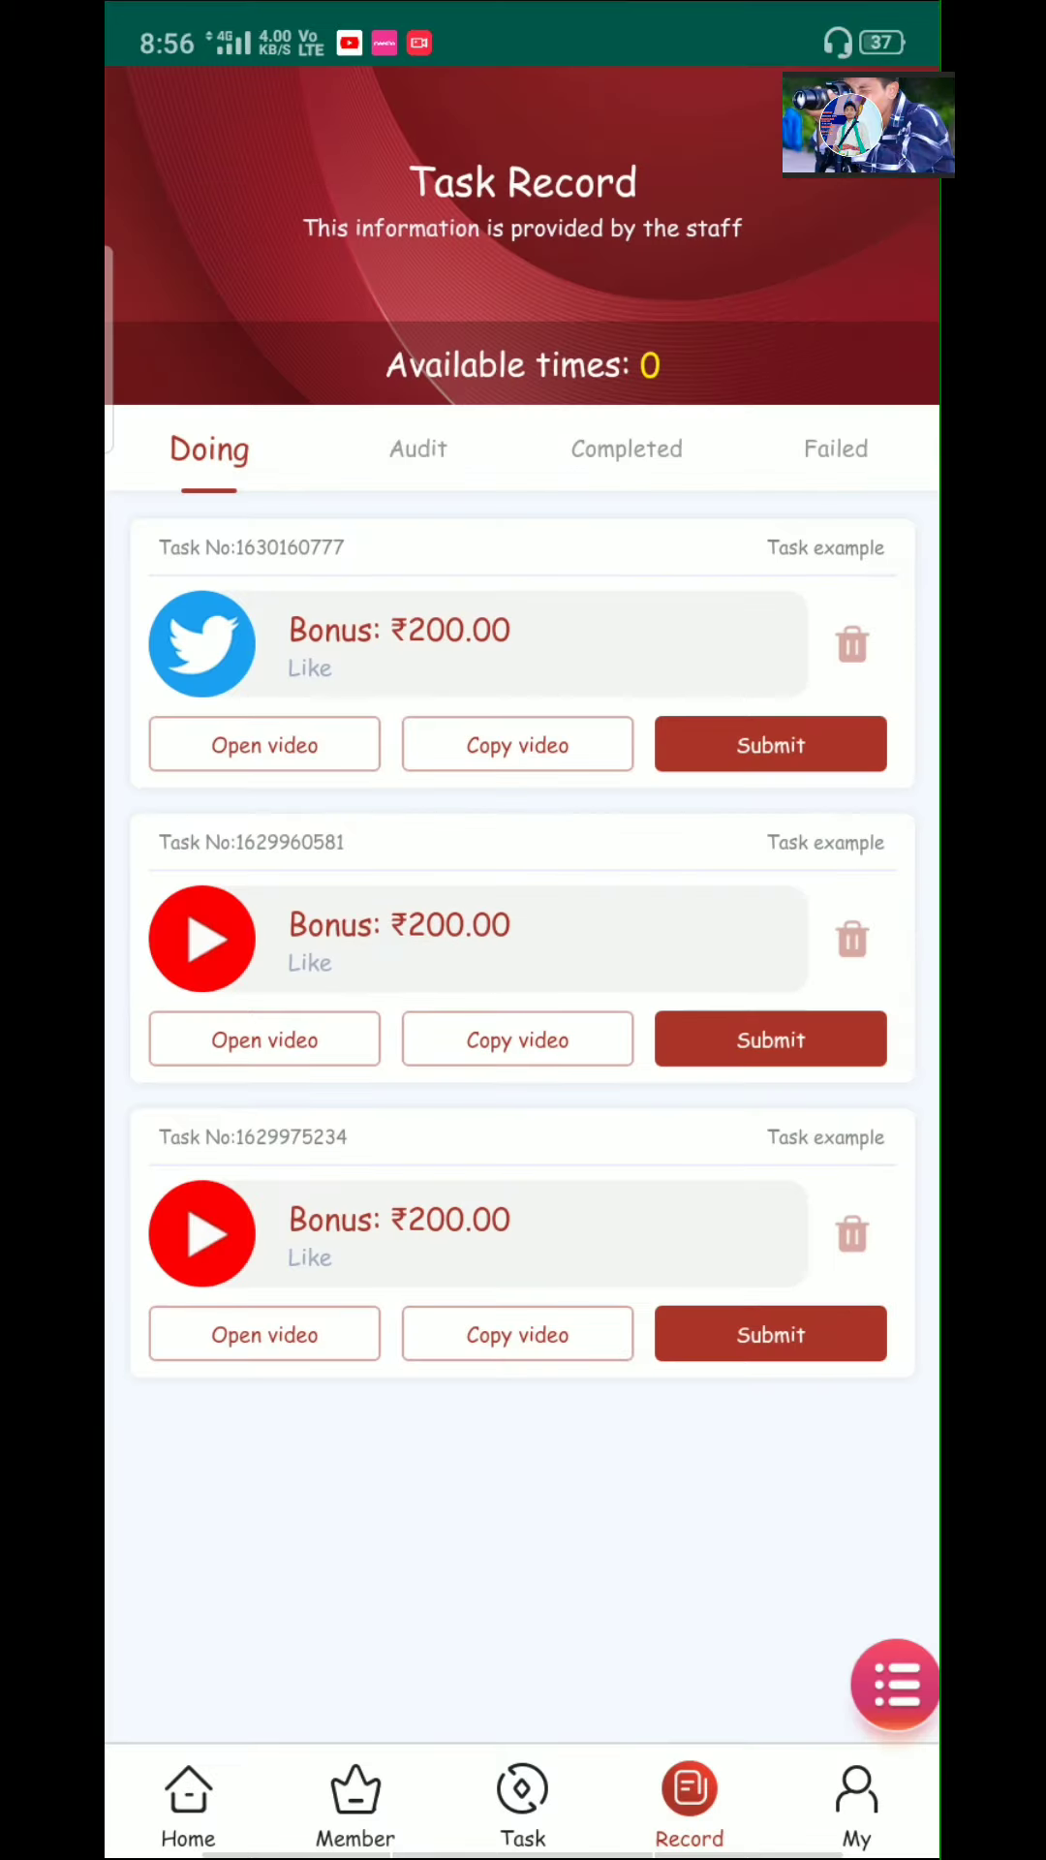
click(771, 745)
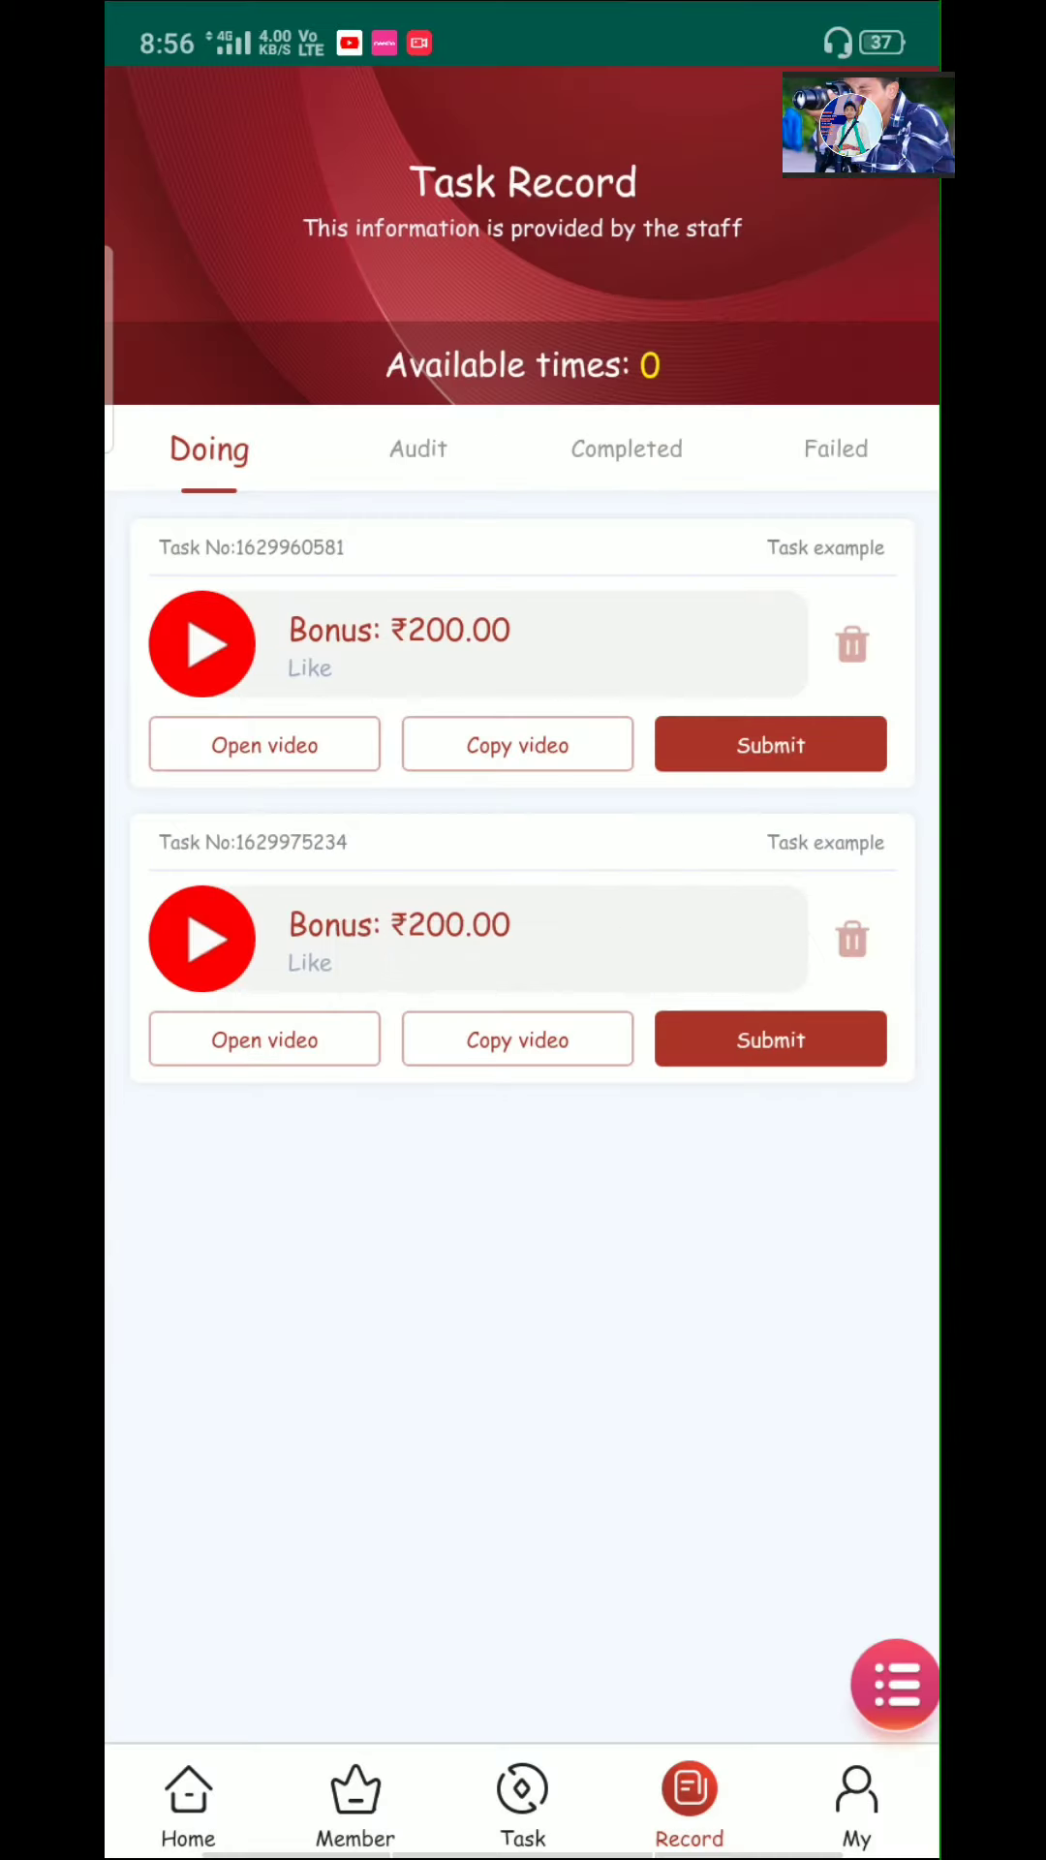
click(770, 744)
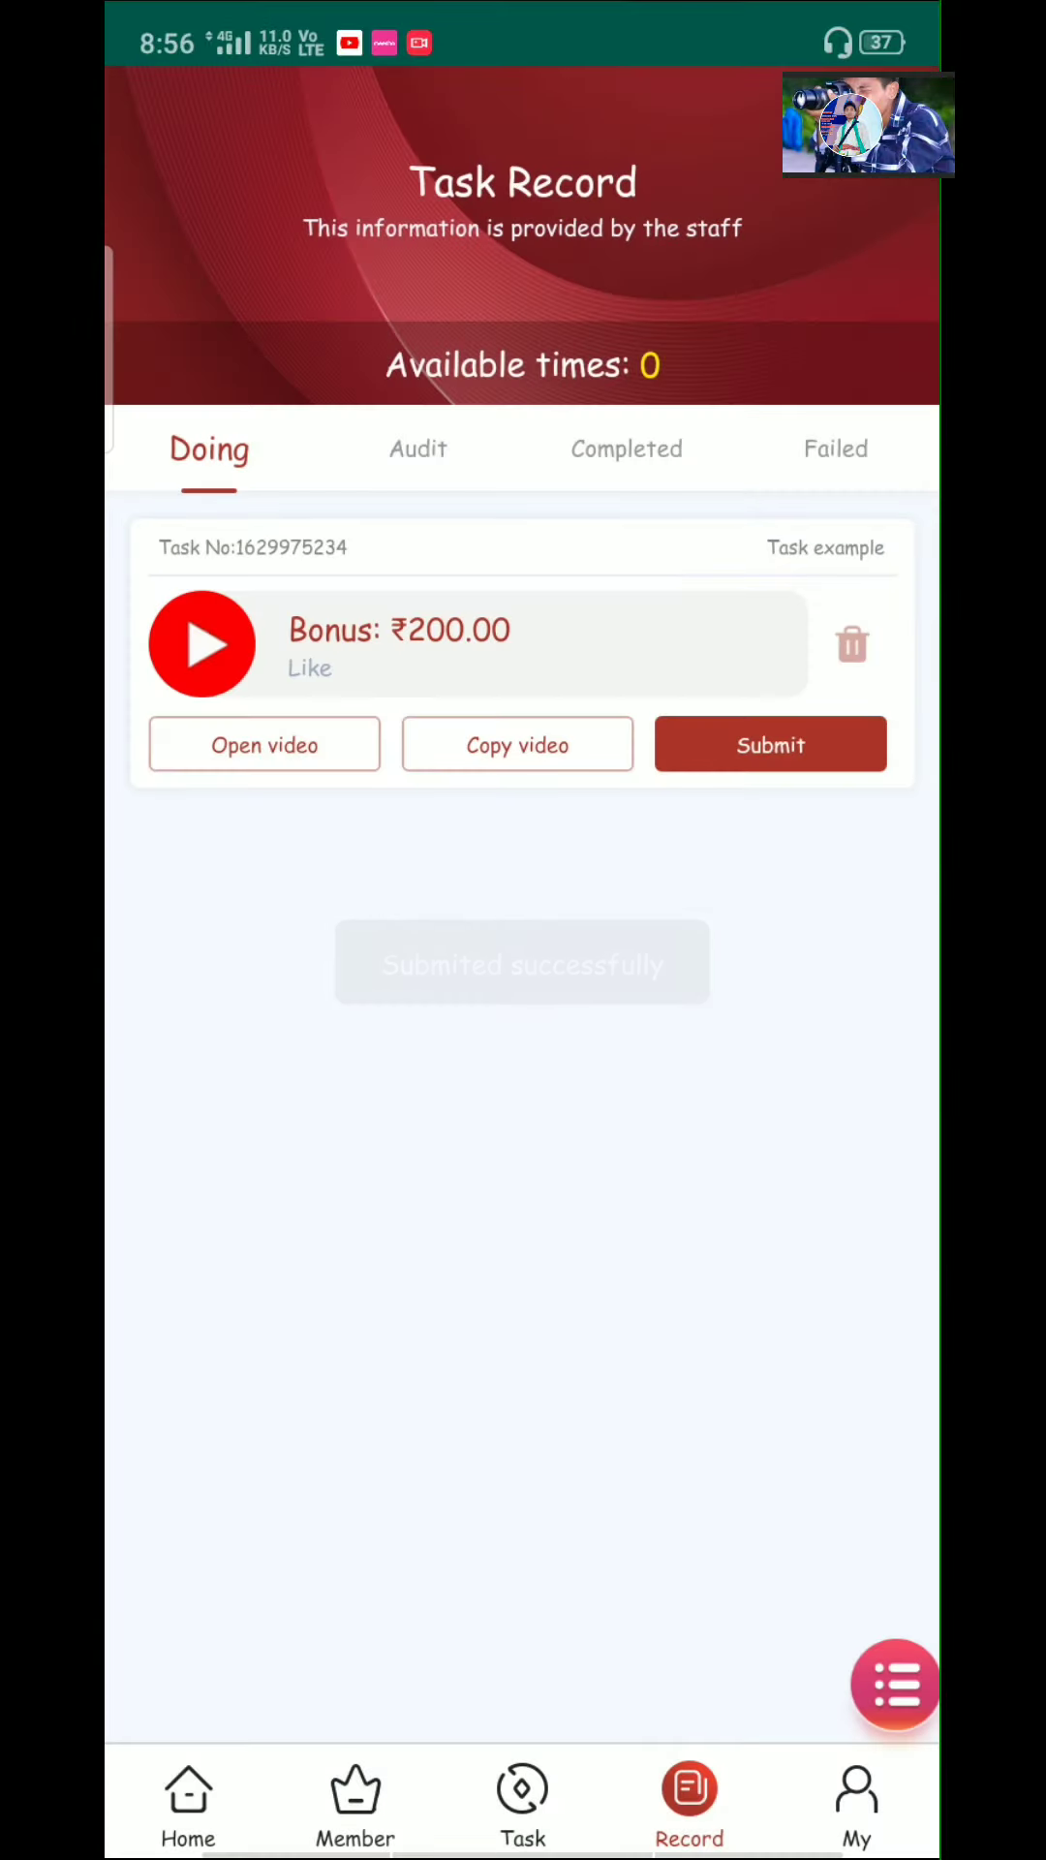
click(770, 744)
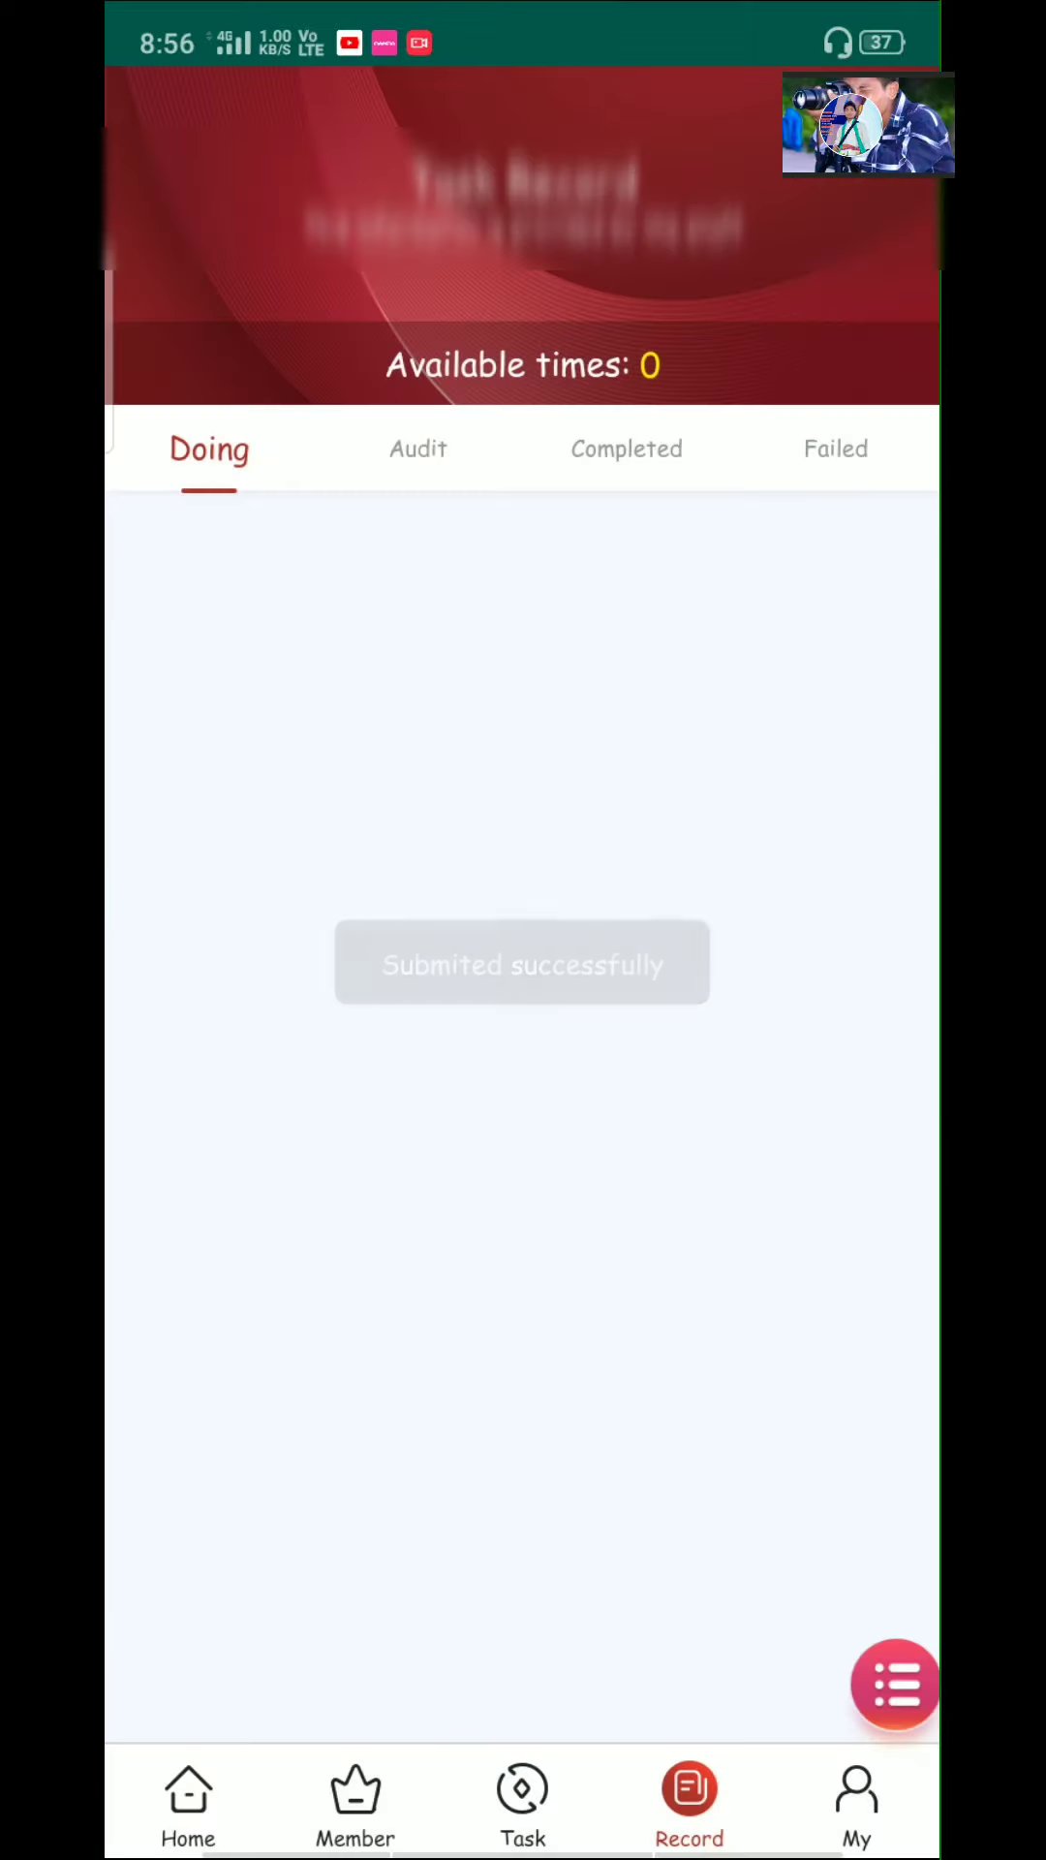
Open the bank card details form from Personal Information, then back out to the account overview
click(857, 1802)
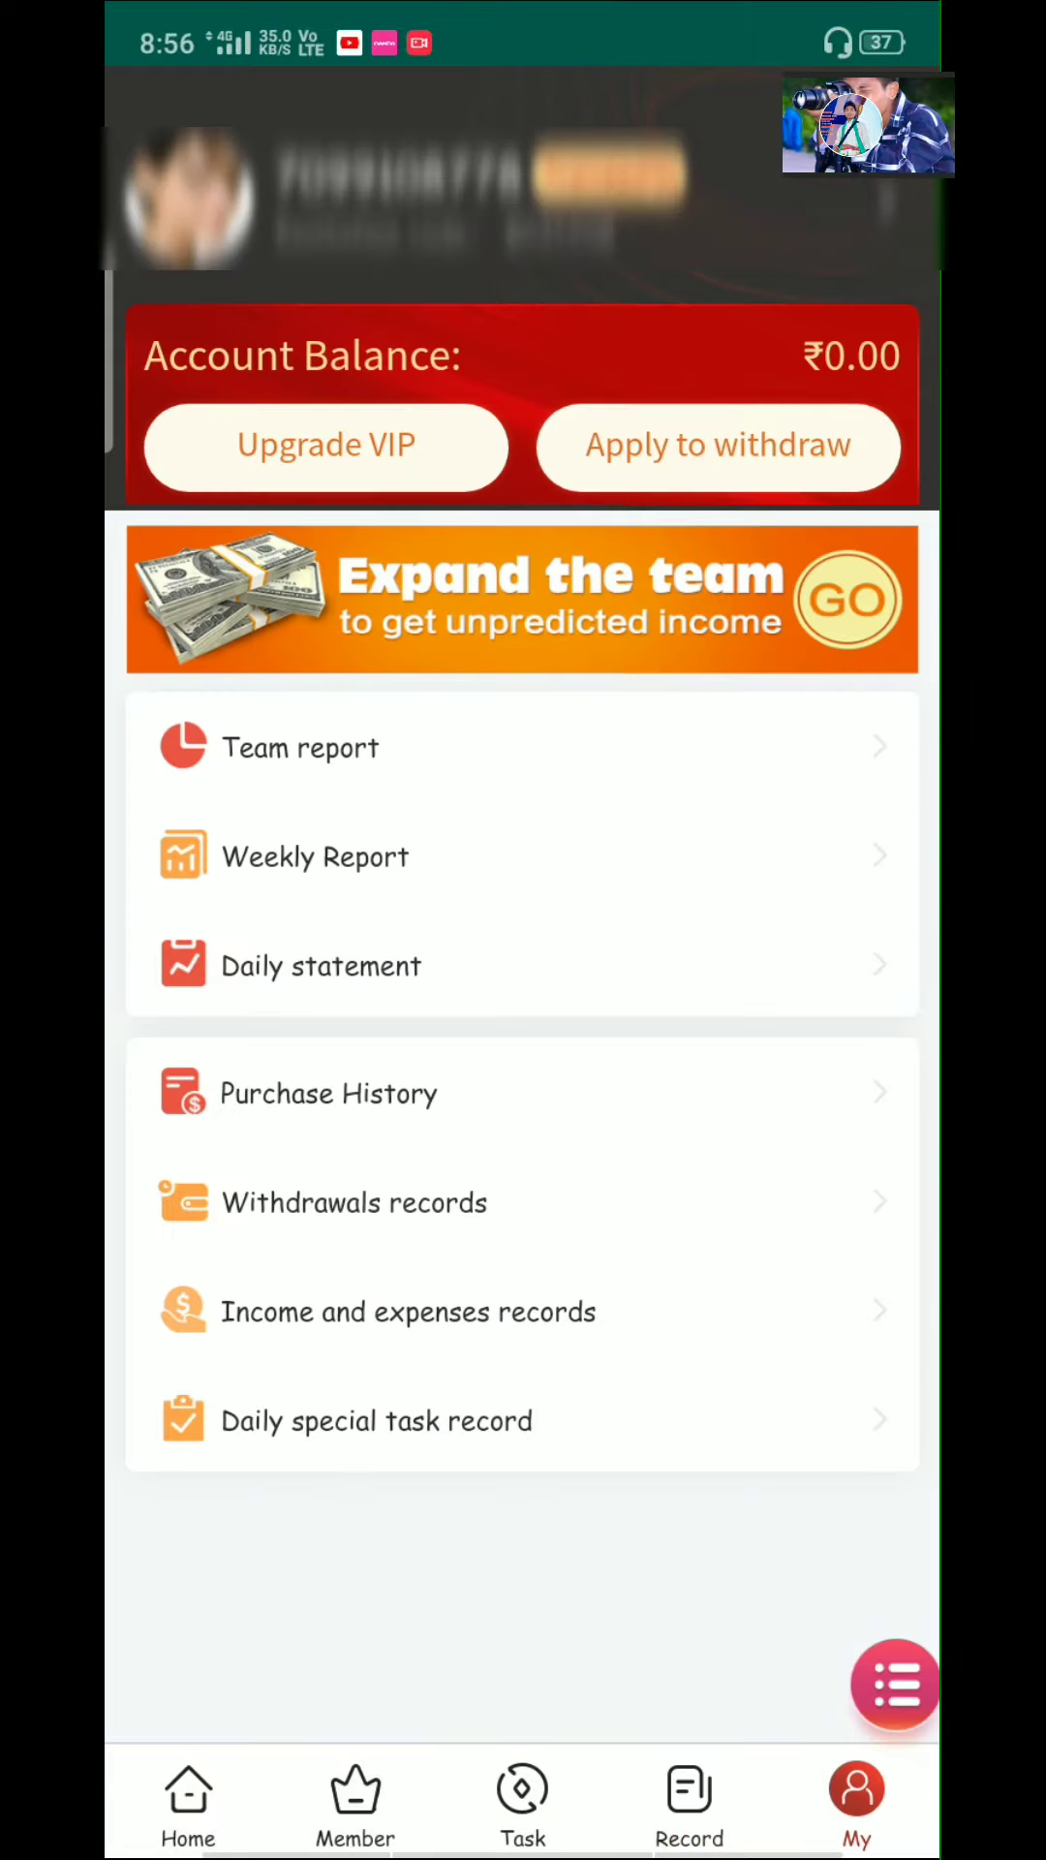
click(188, 190)
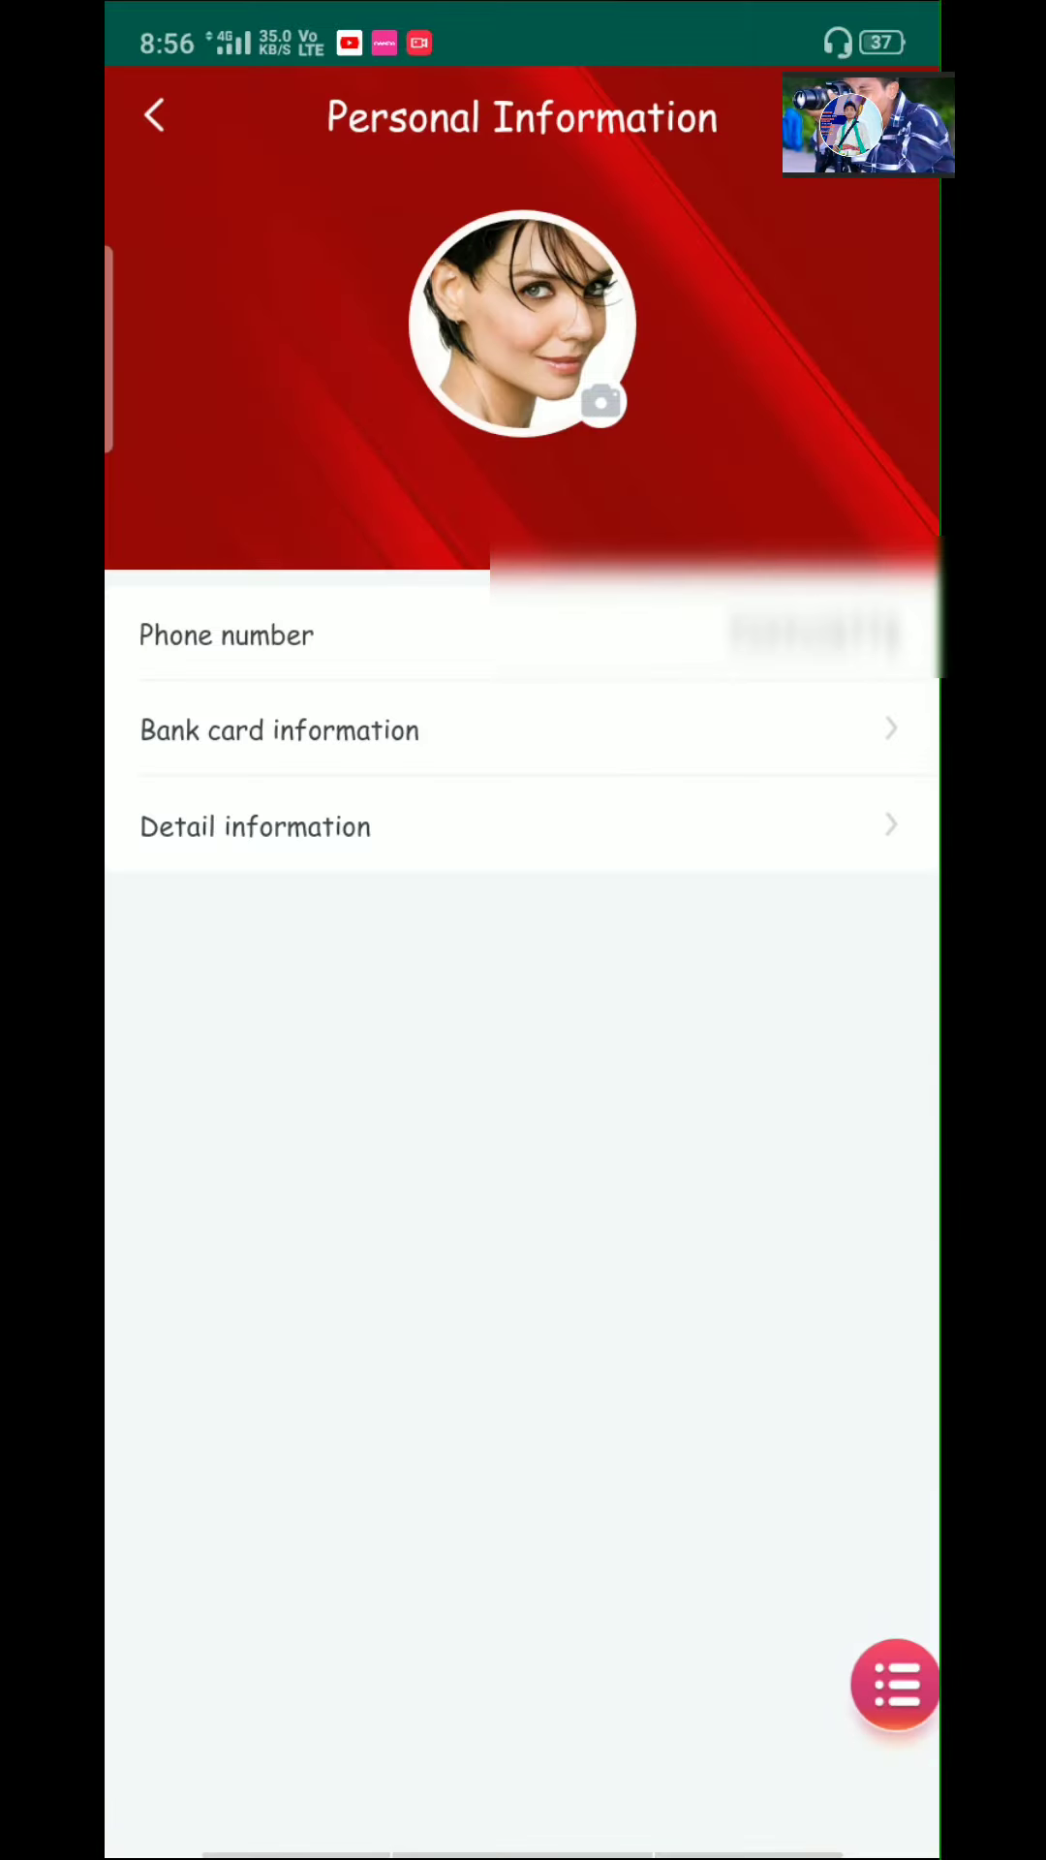
click(279, 729)
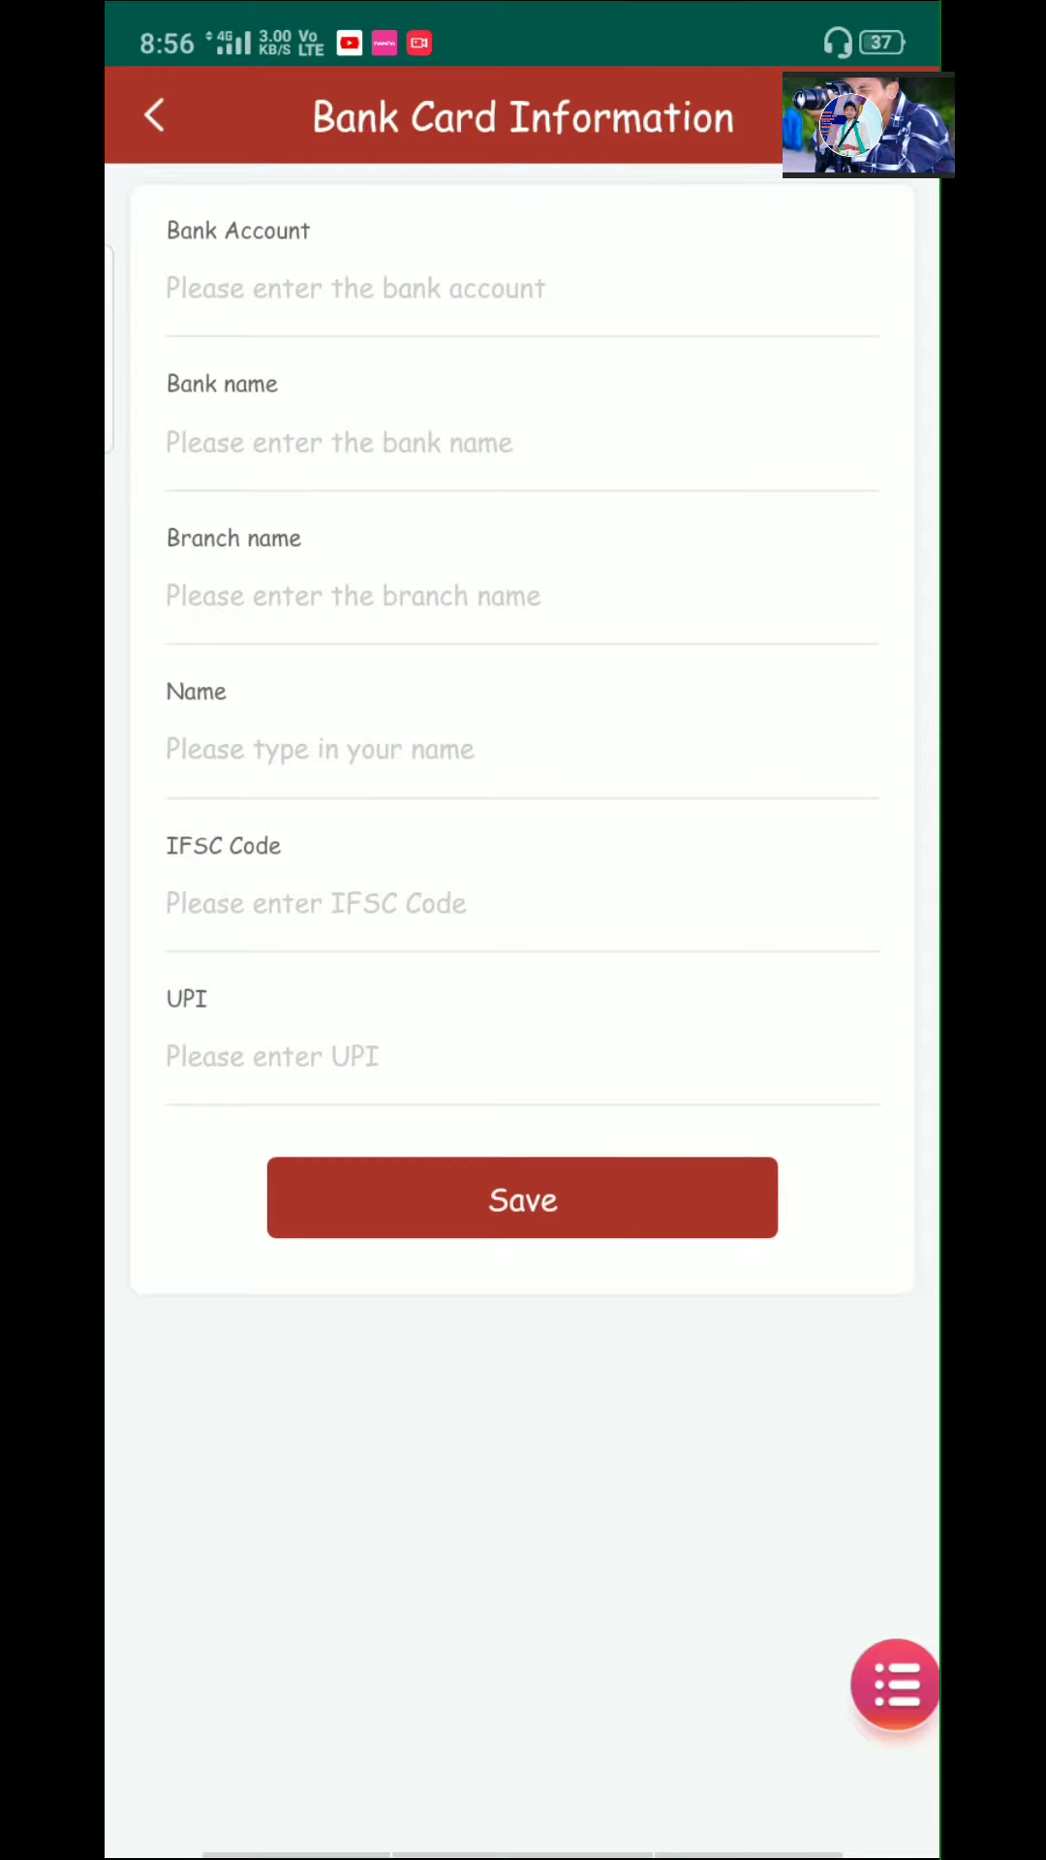
click(155, 116)
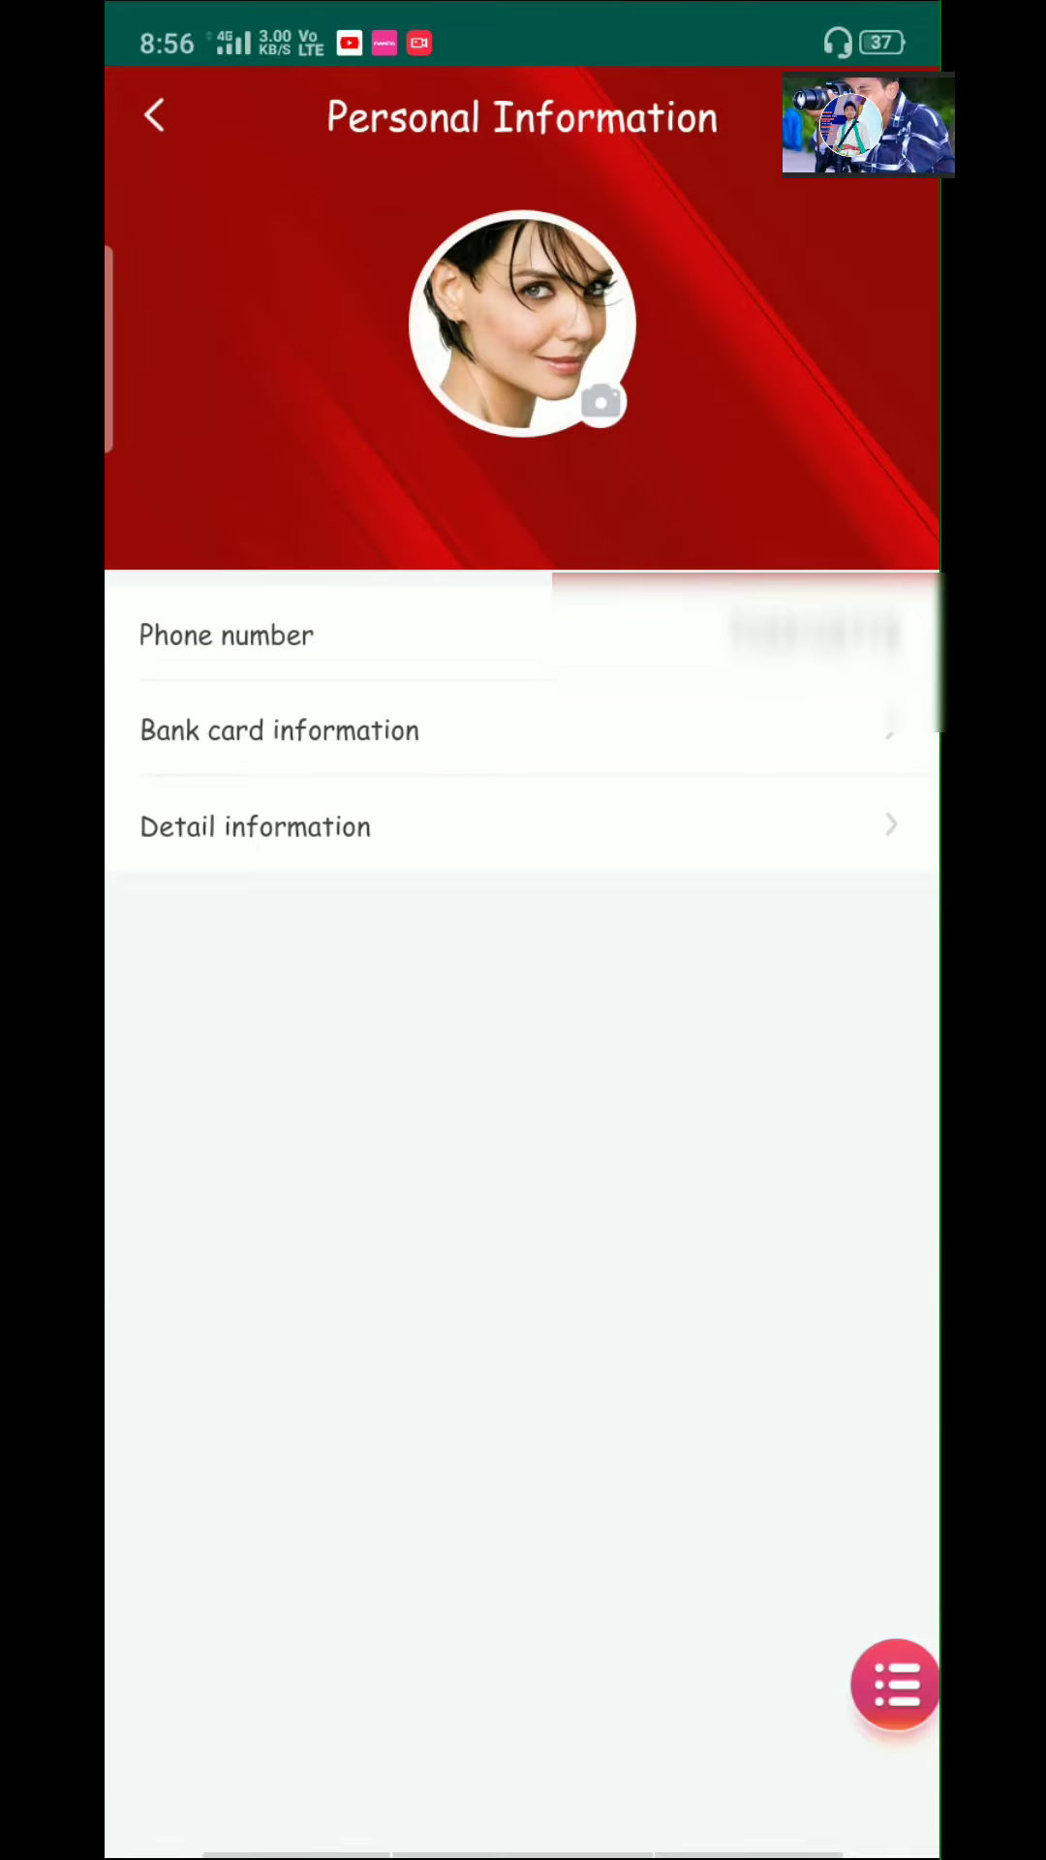
click(154, 117)
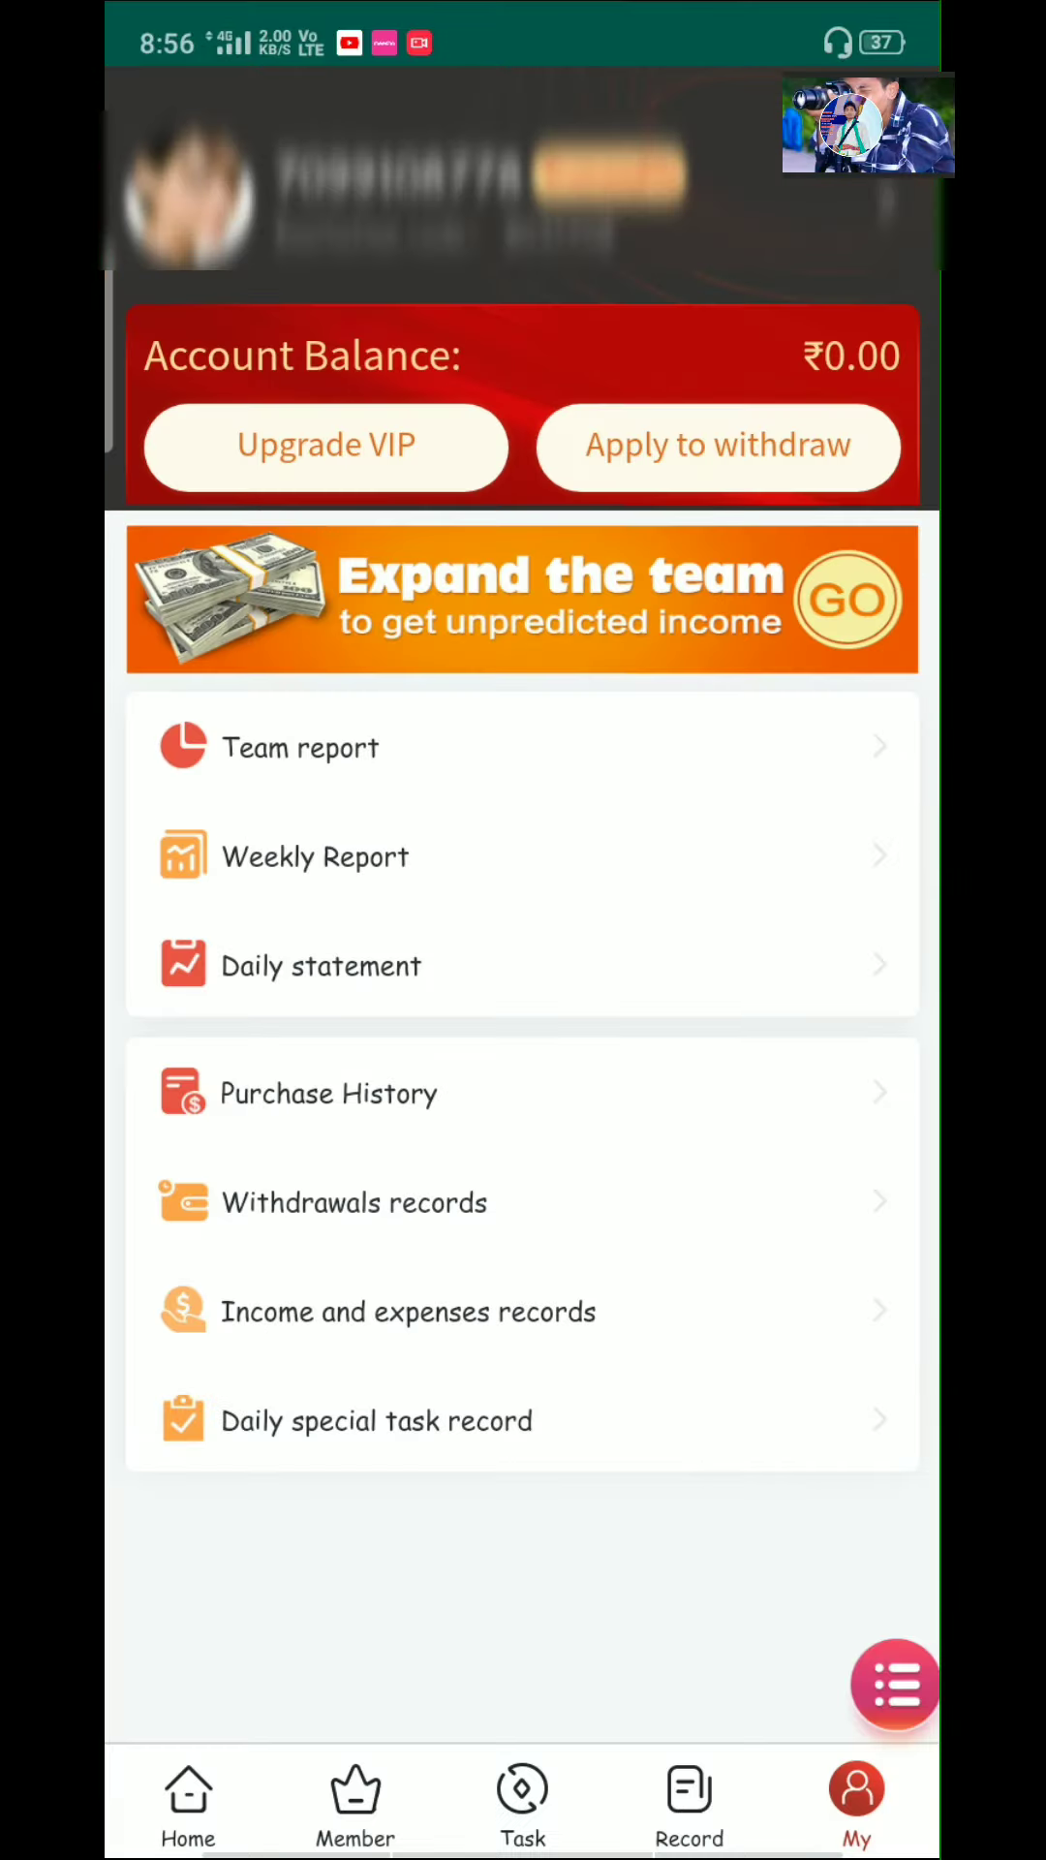
Go to the phone home screen and clear two background apps from recents
key(Home)
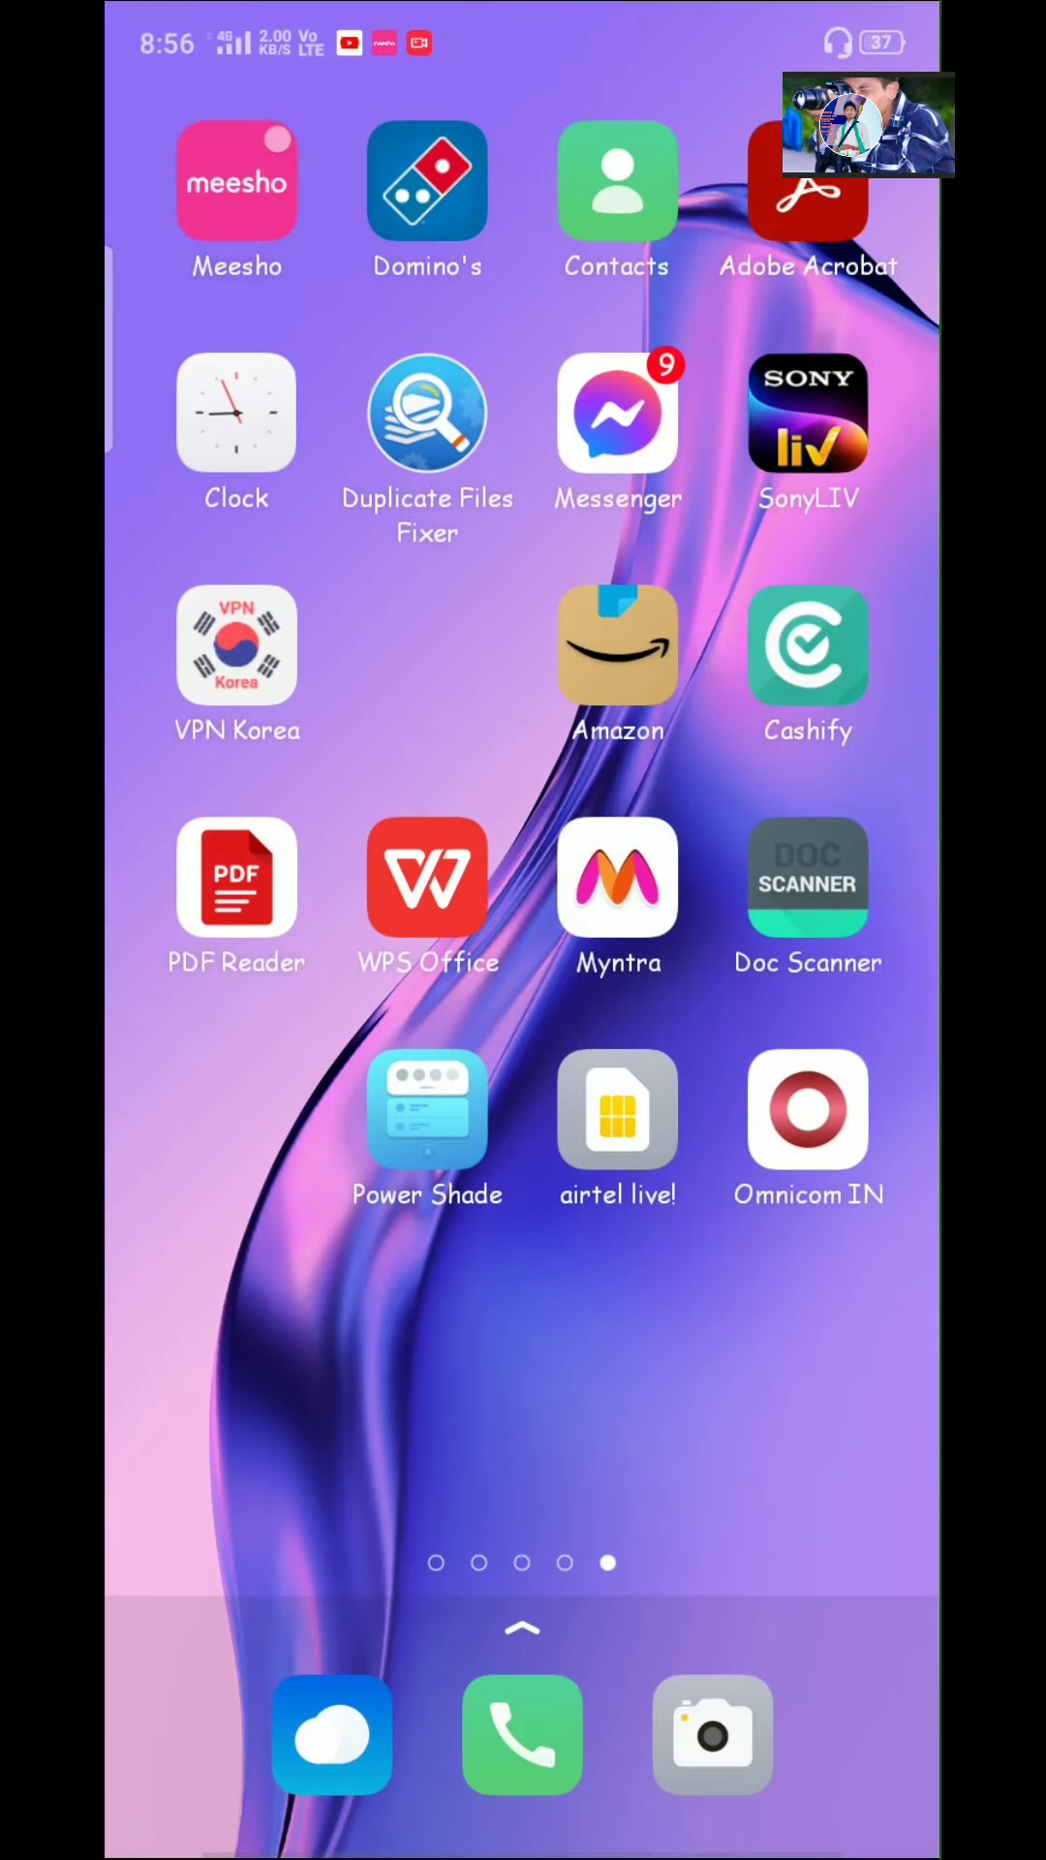
drag(523, 1831, 523, 1309)
drag(524, 1062, 524, 146)
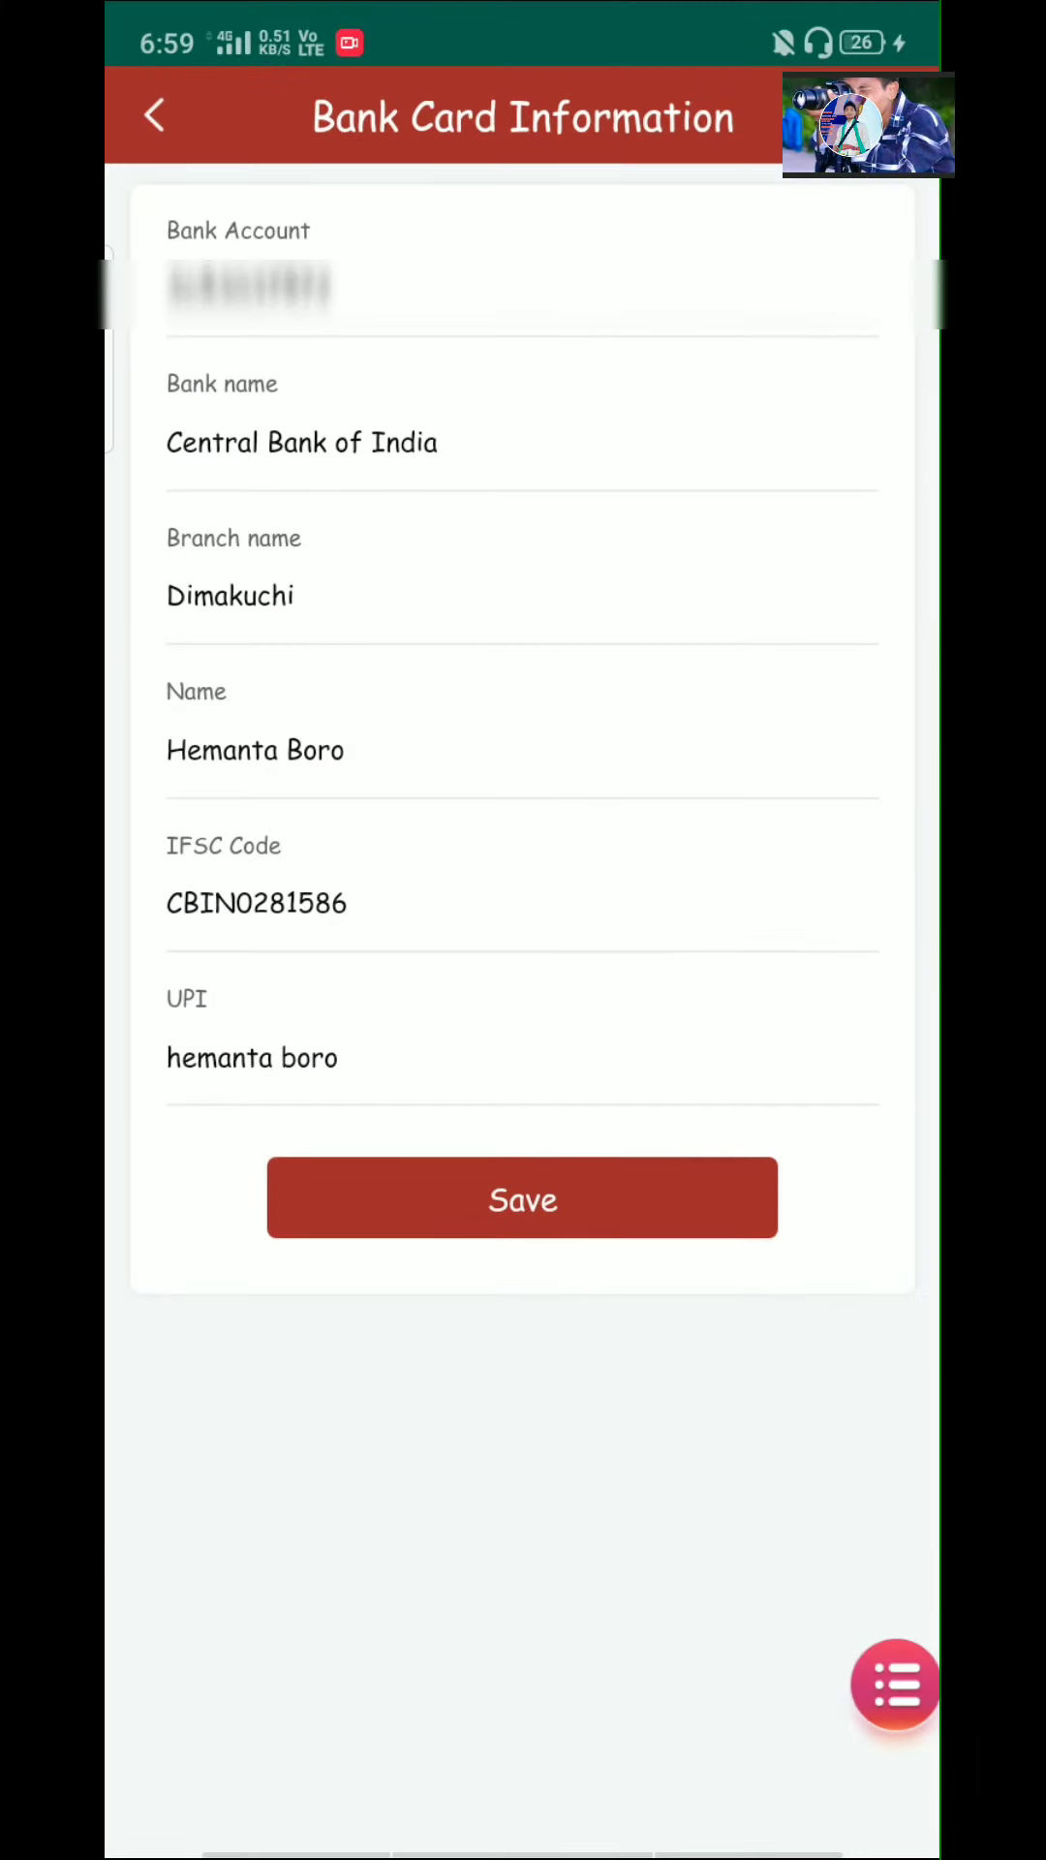
Back out to the account overview, then enter and save the current and new payment passwords
key(Escape)
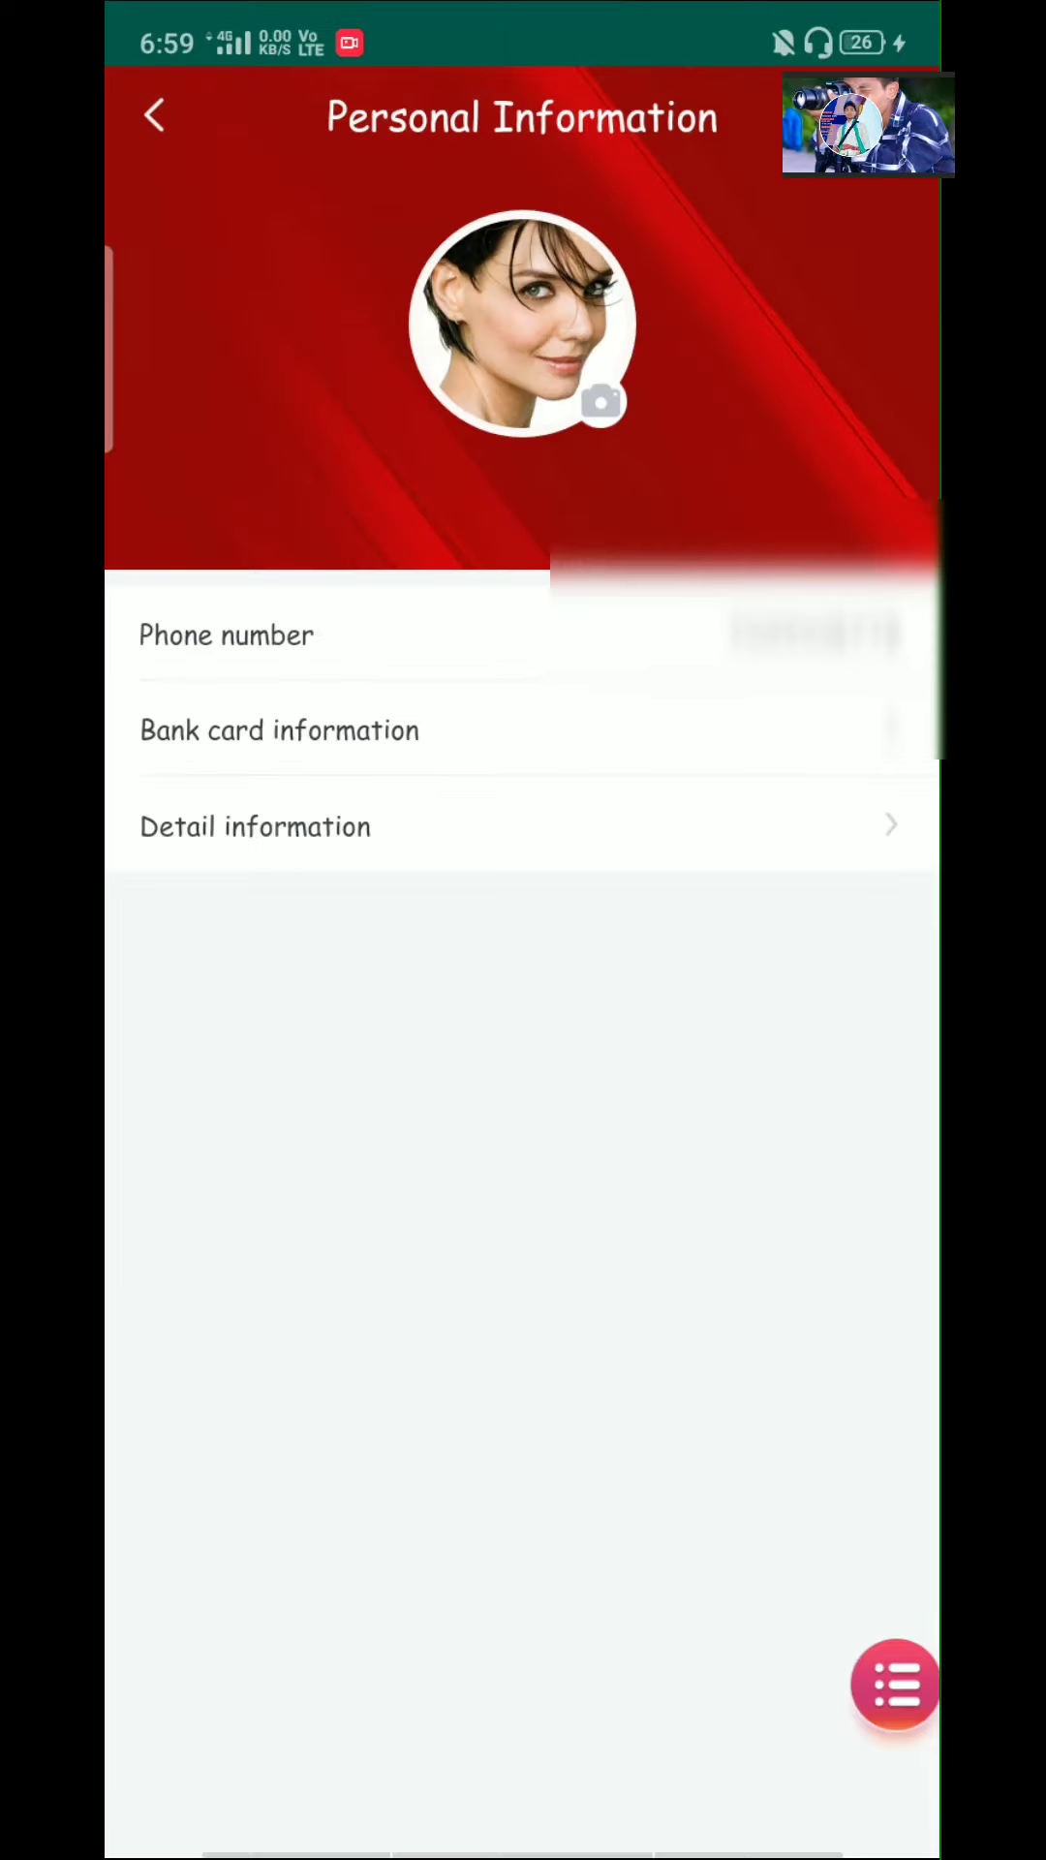
key(Escape)
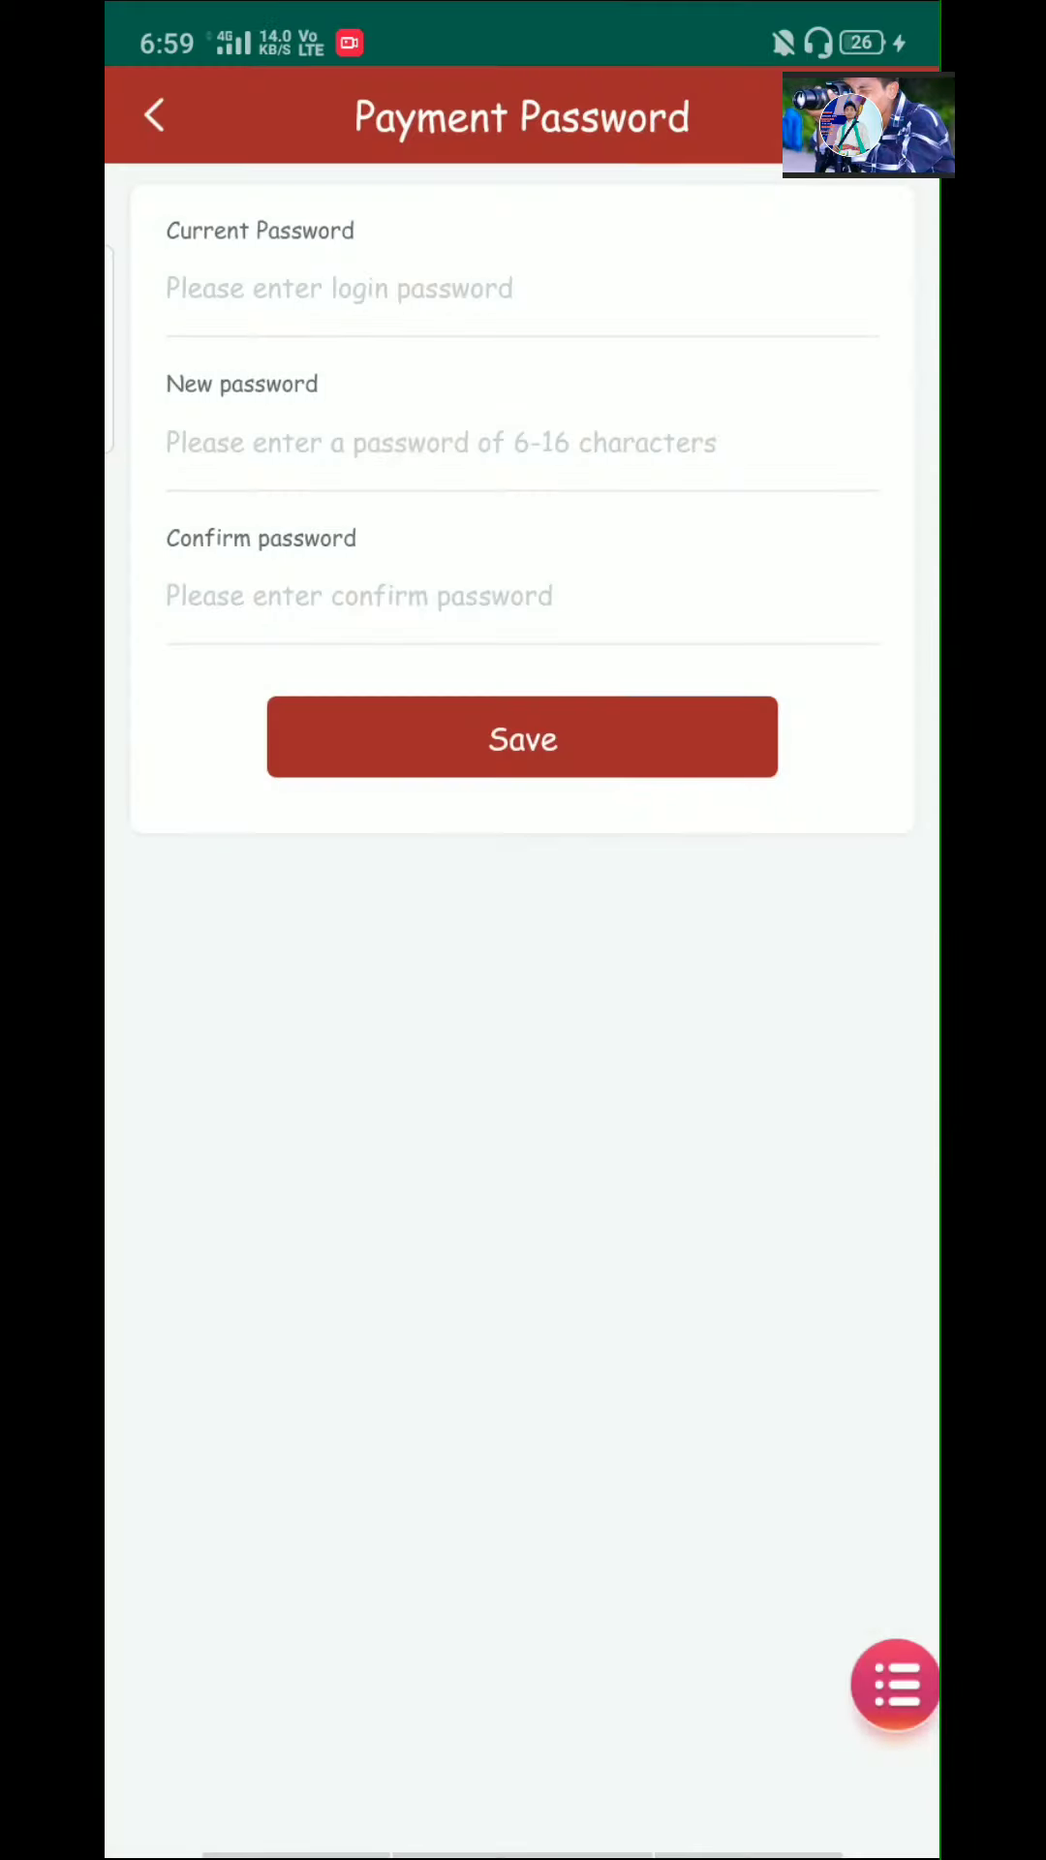
click(339, 288)
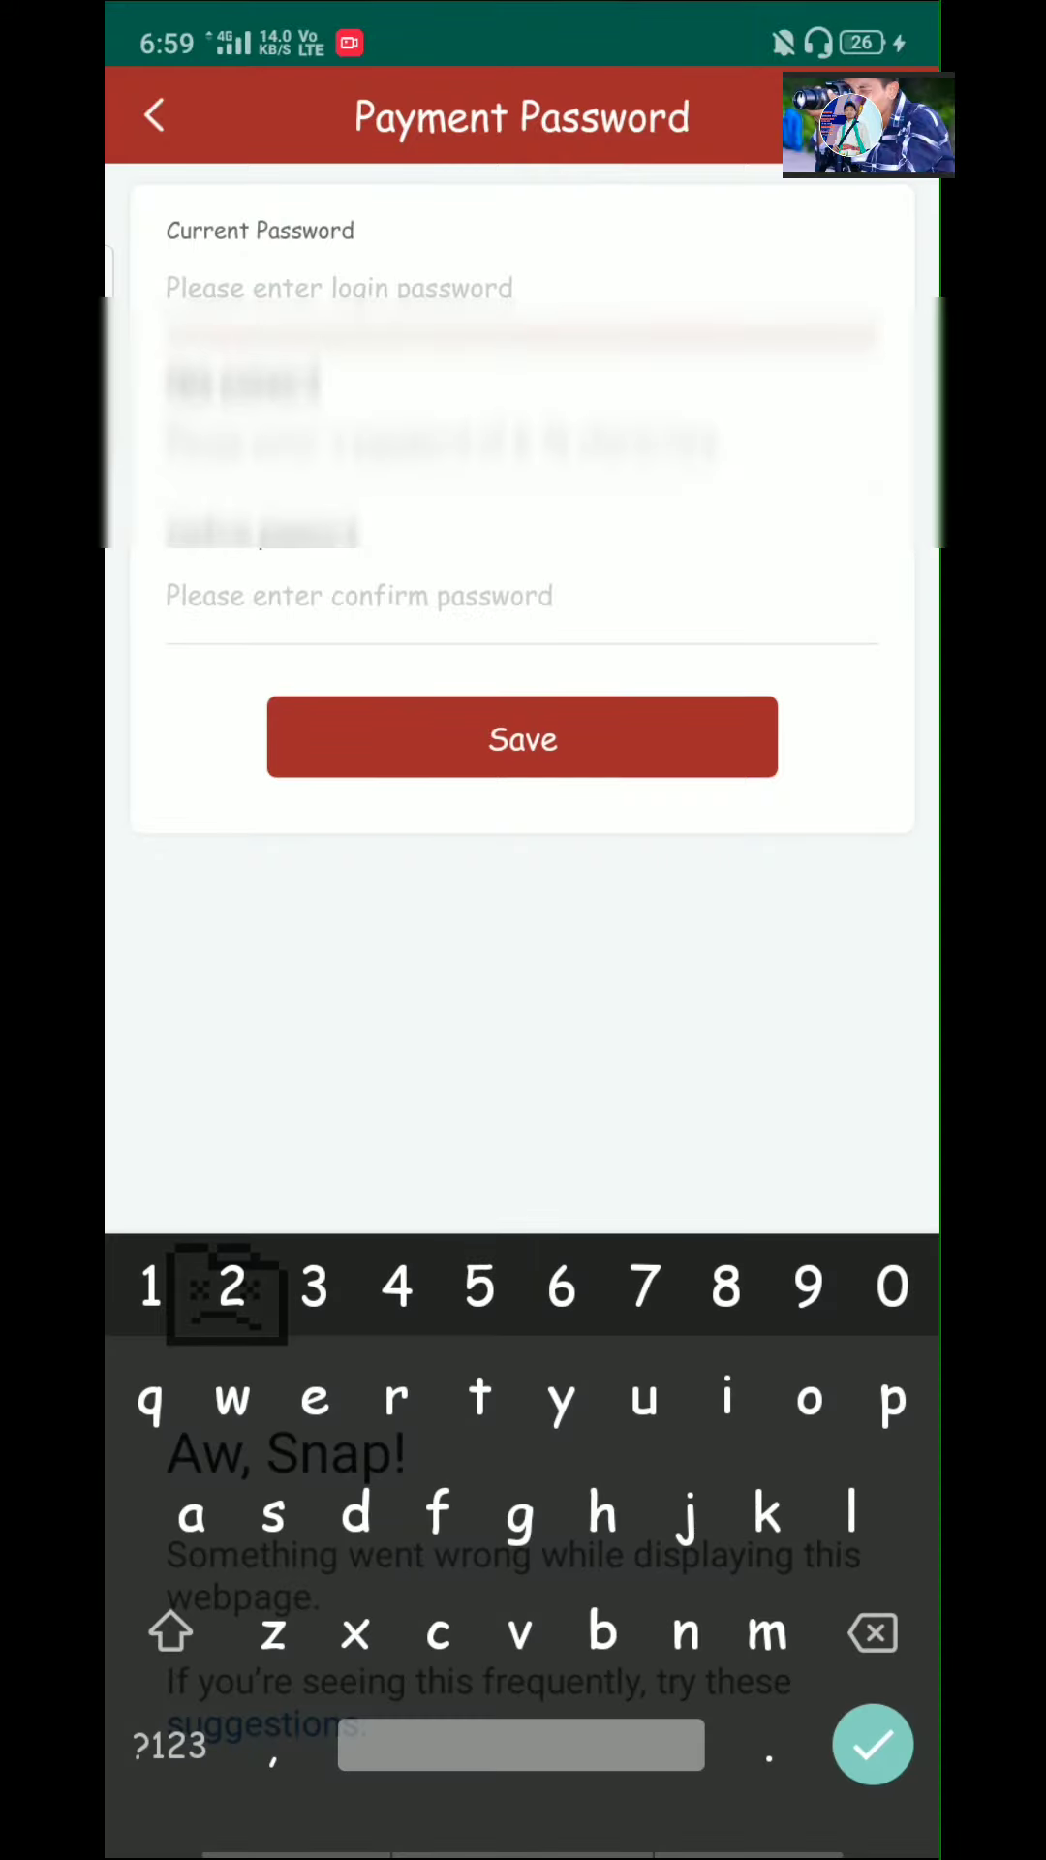
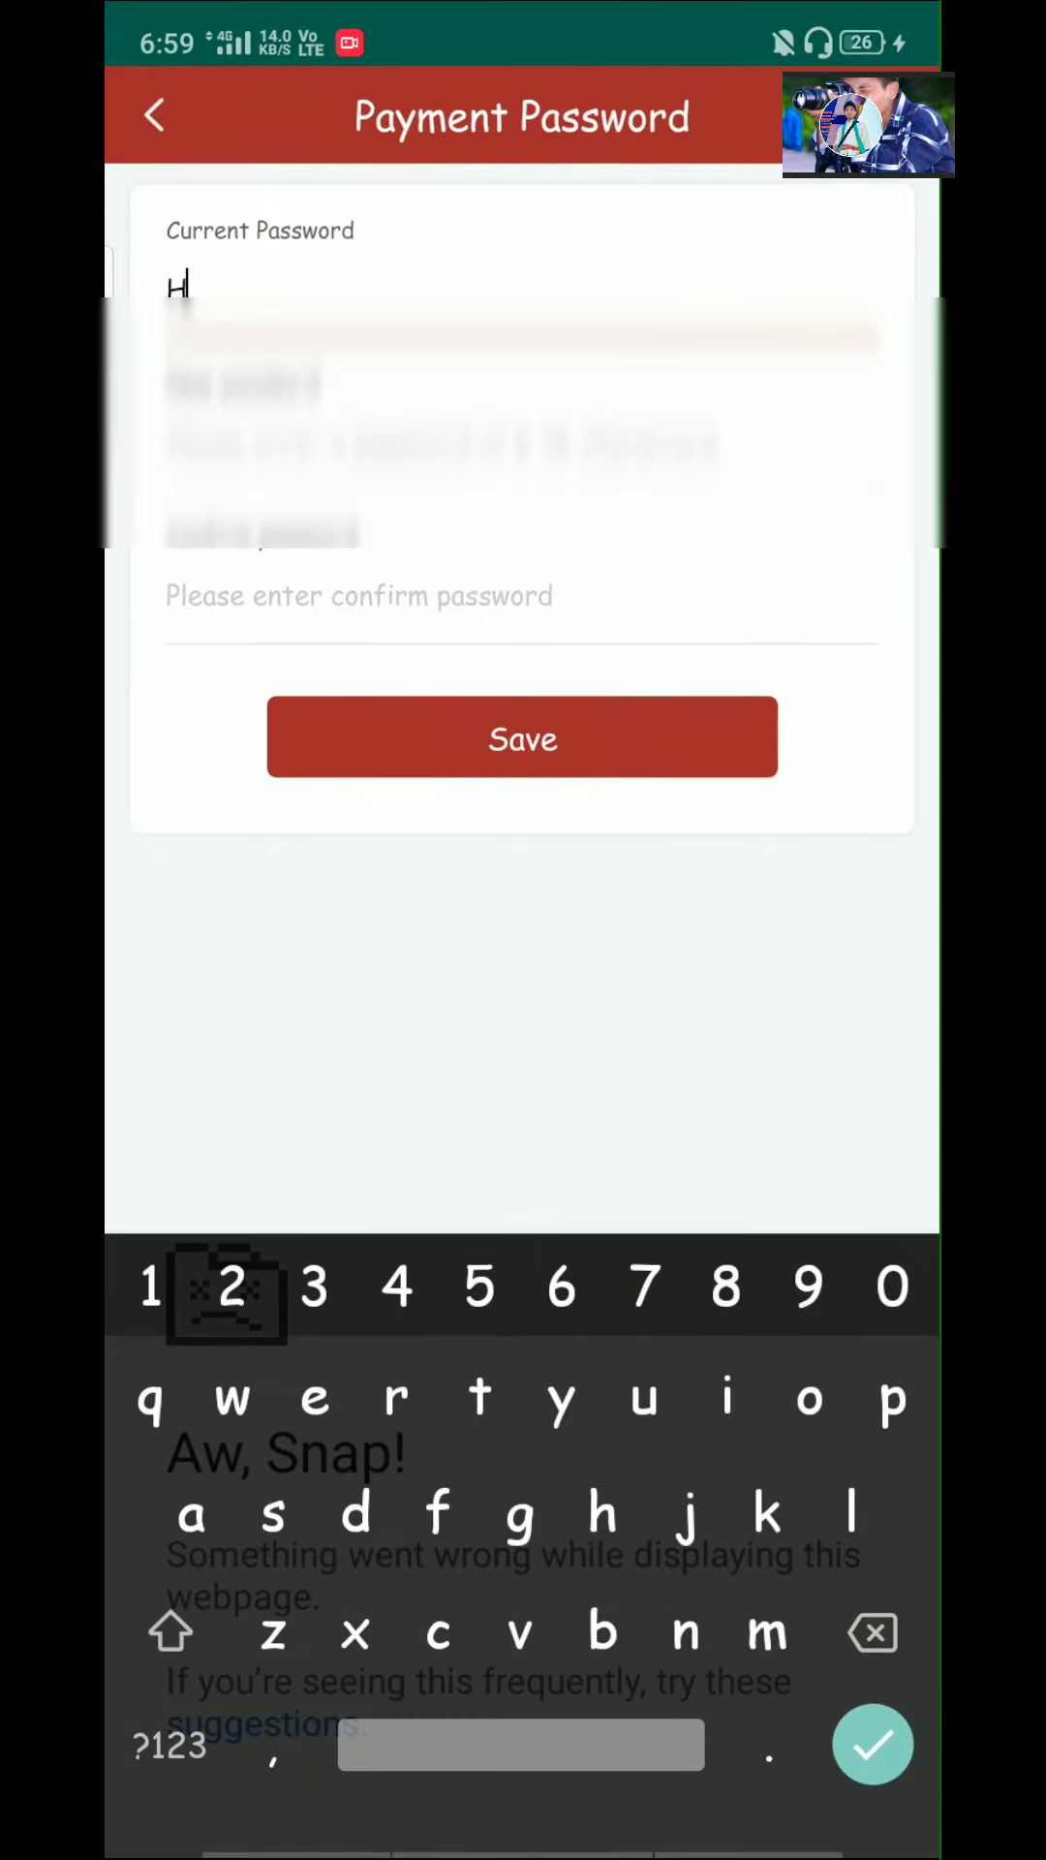
key(shift)
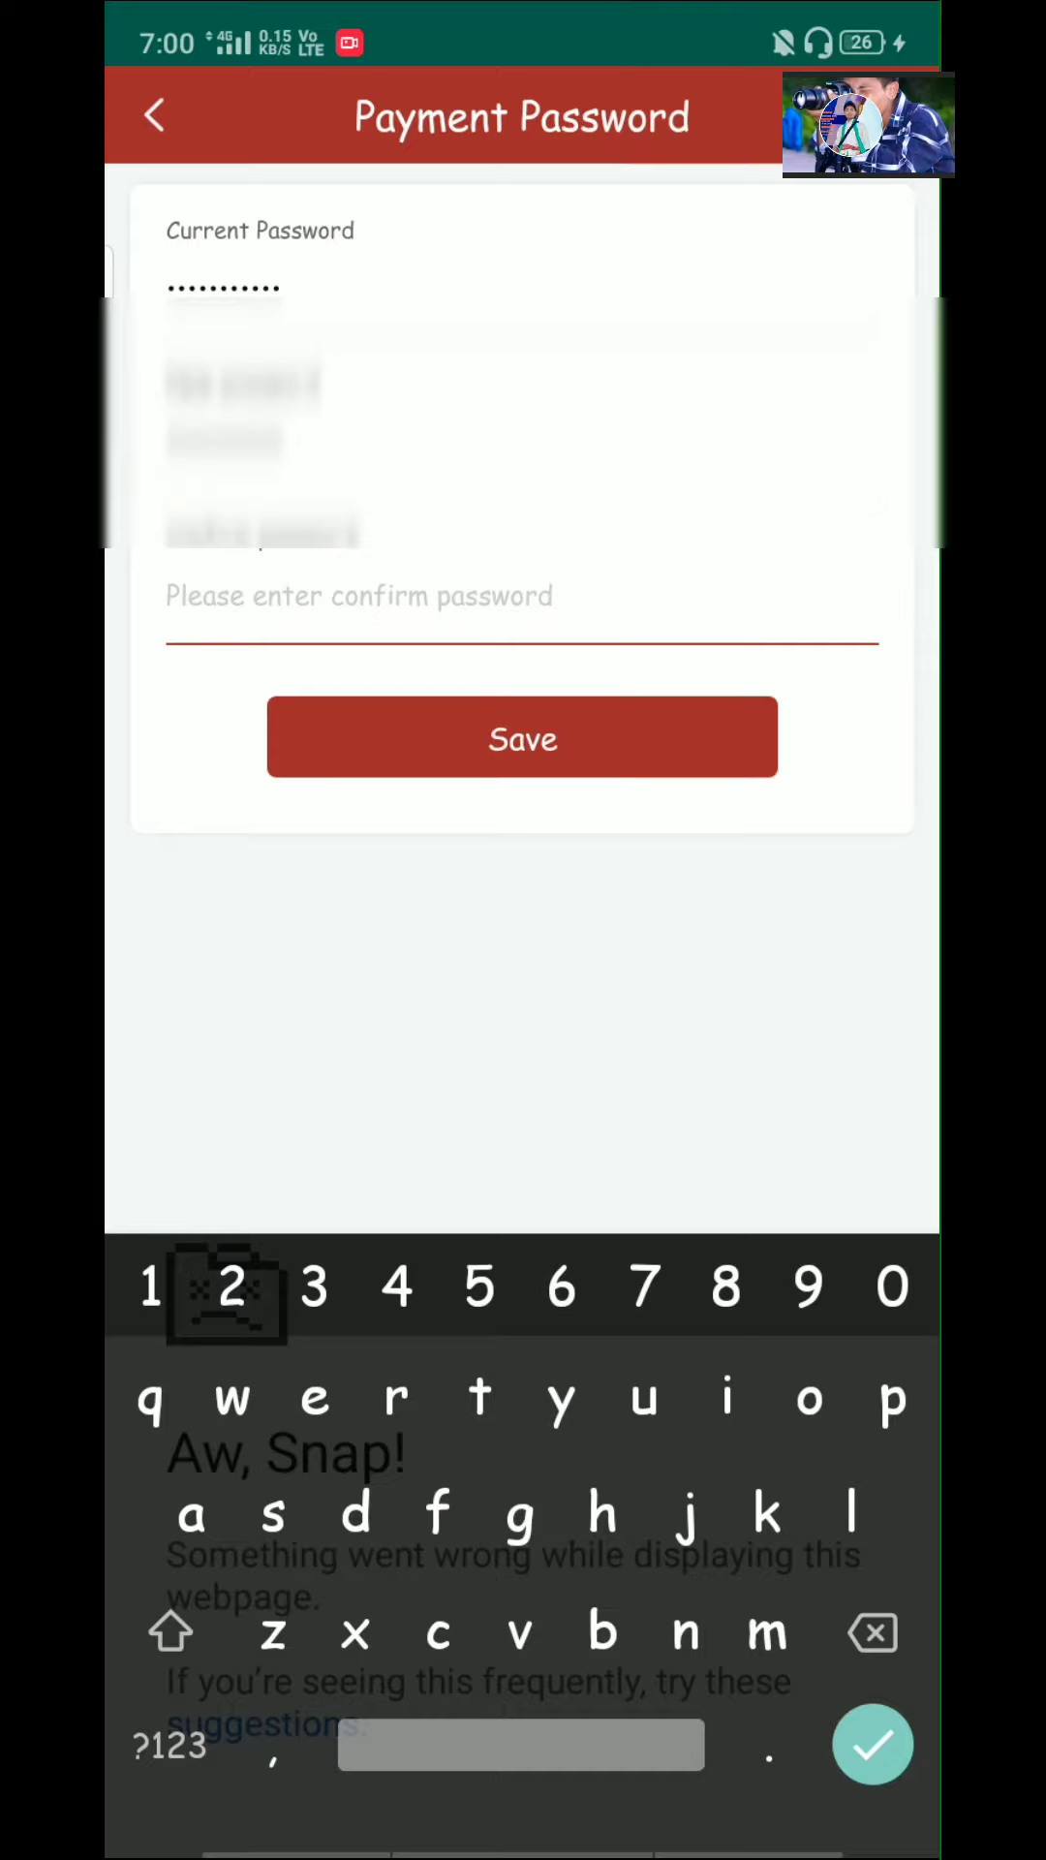
click(521, 739)
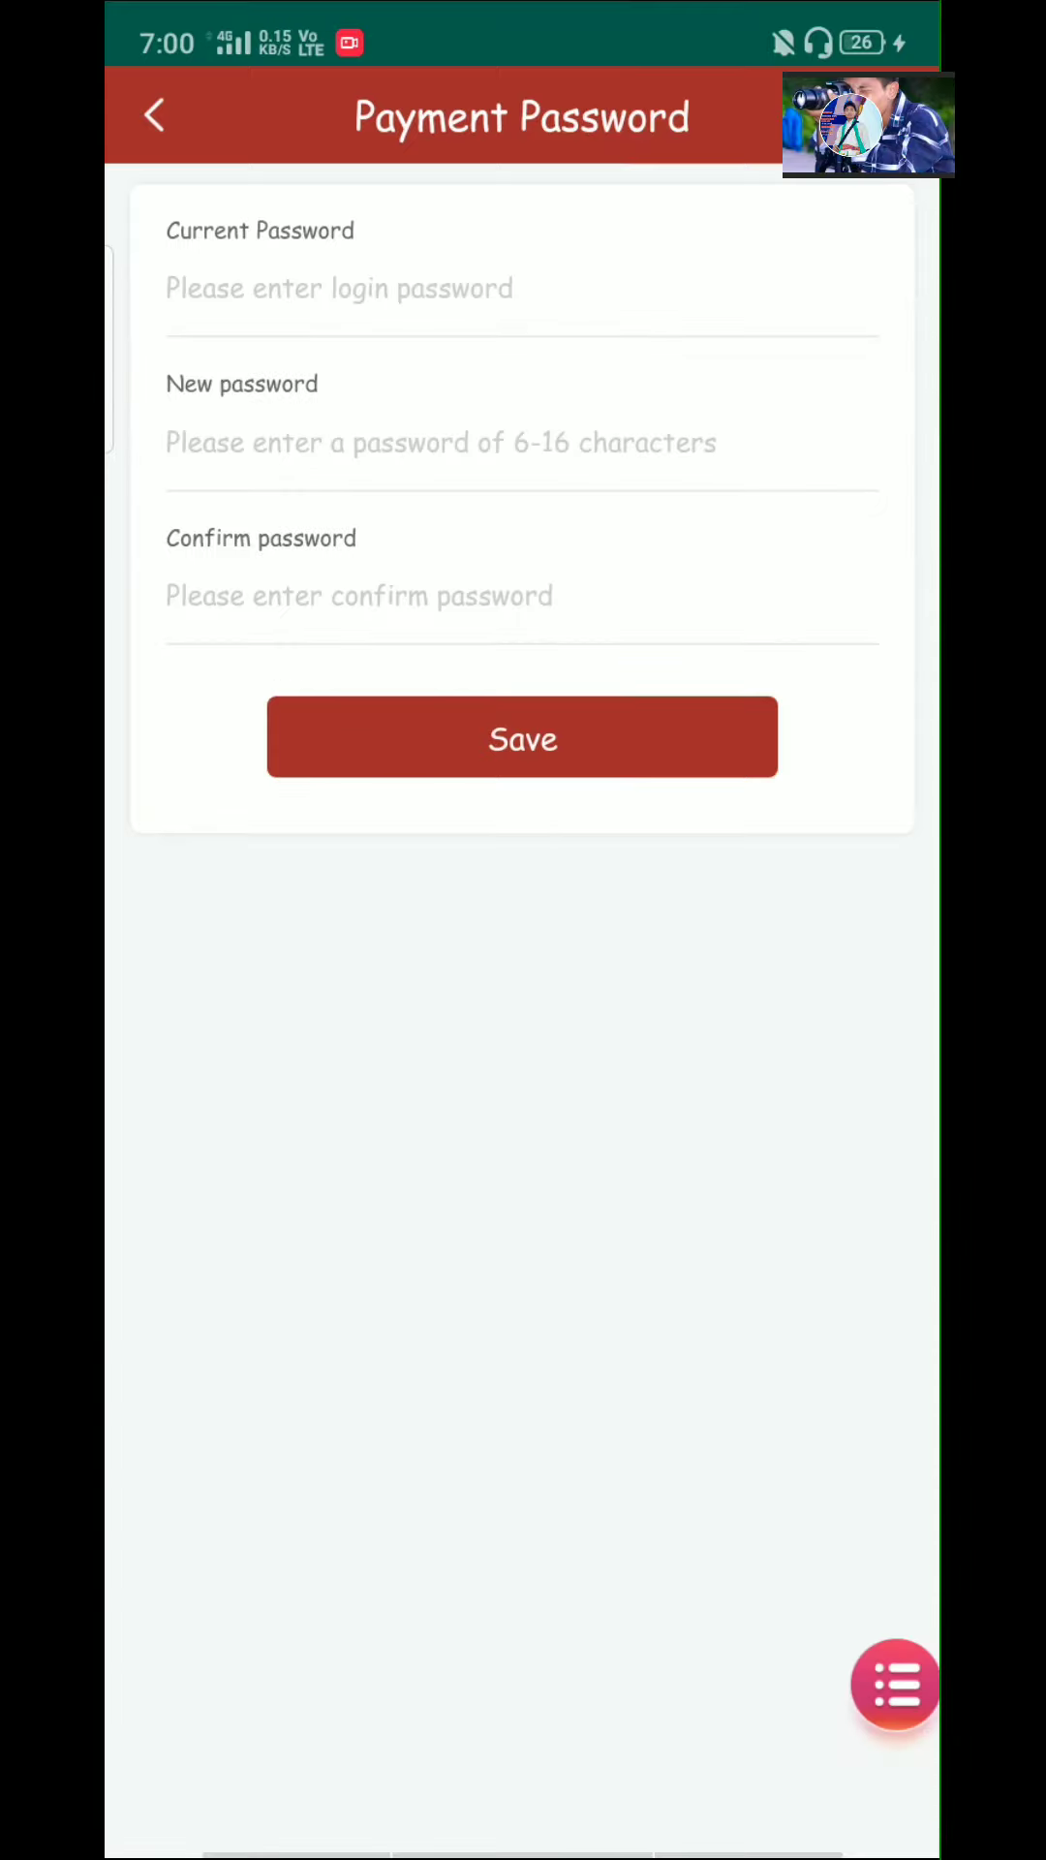
Request a withdrawal of 434 from the balance
click(522, 402)
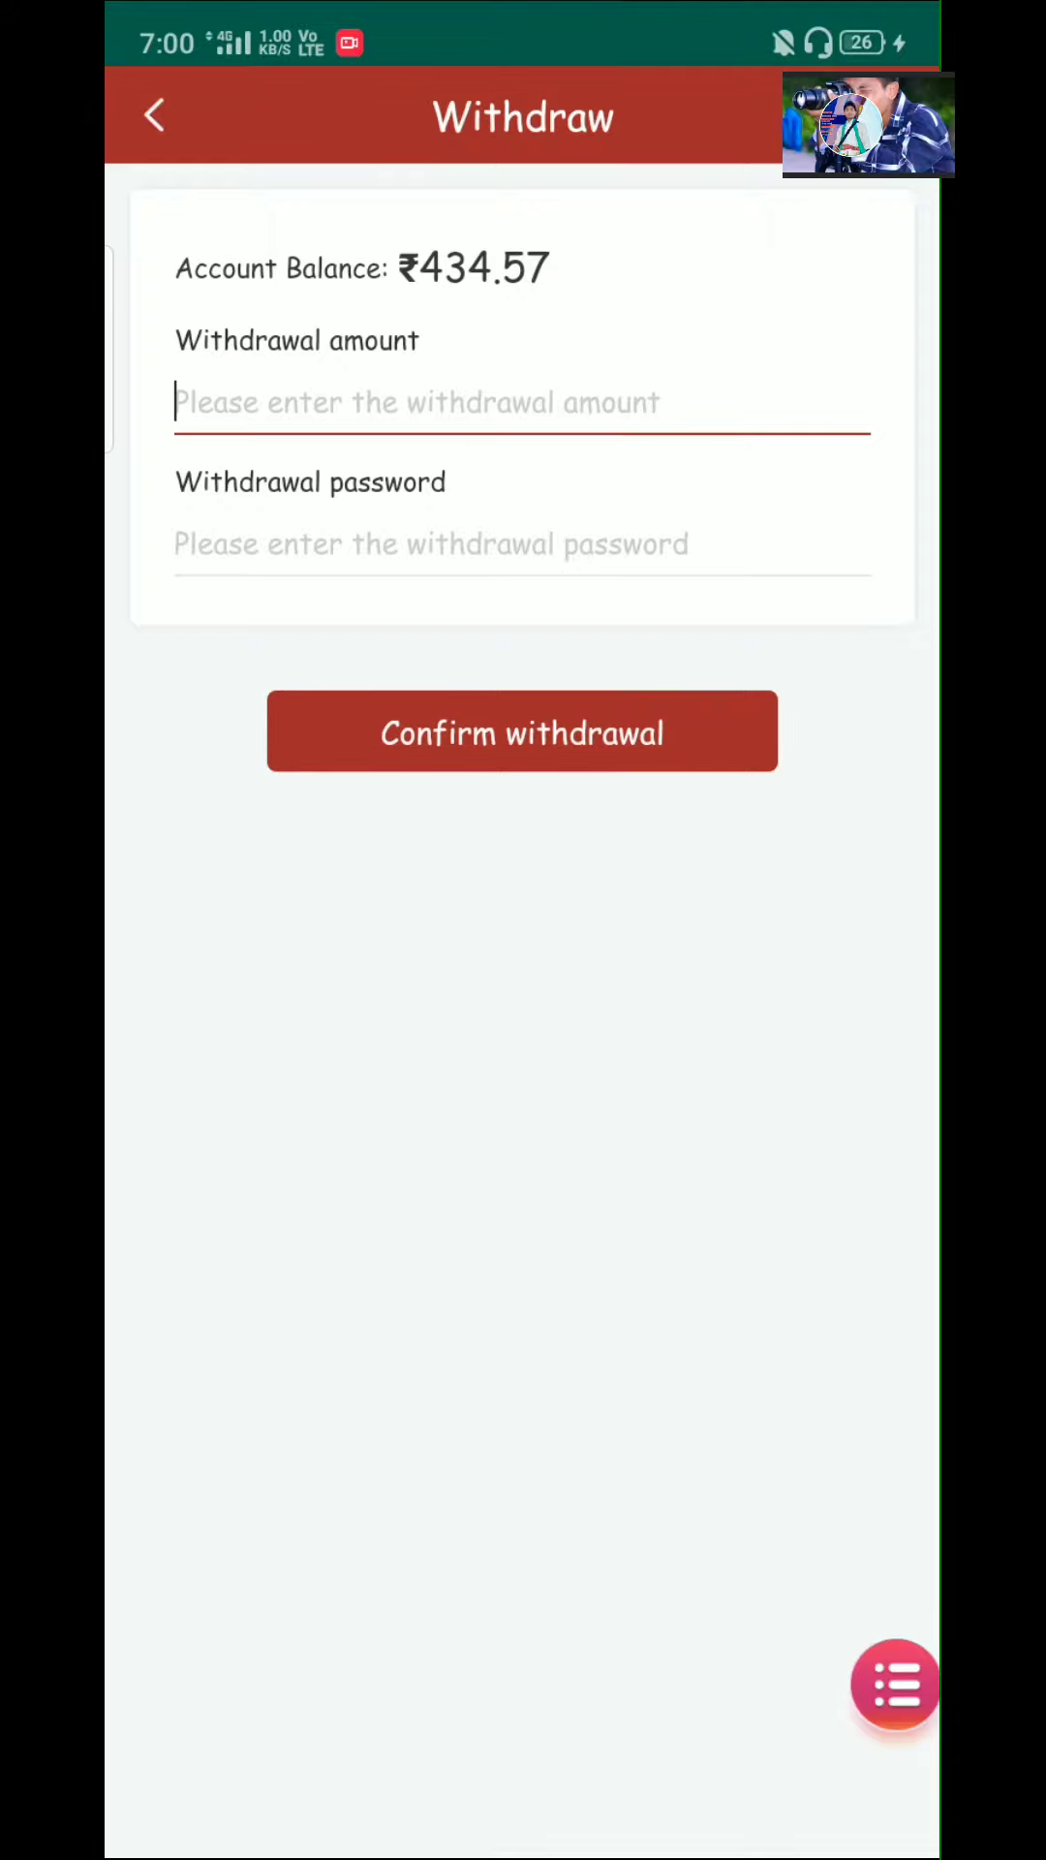
text(4)
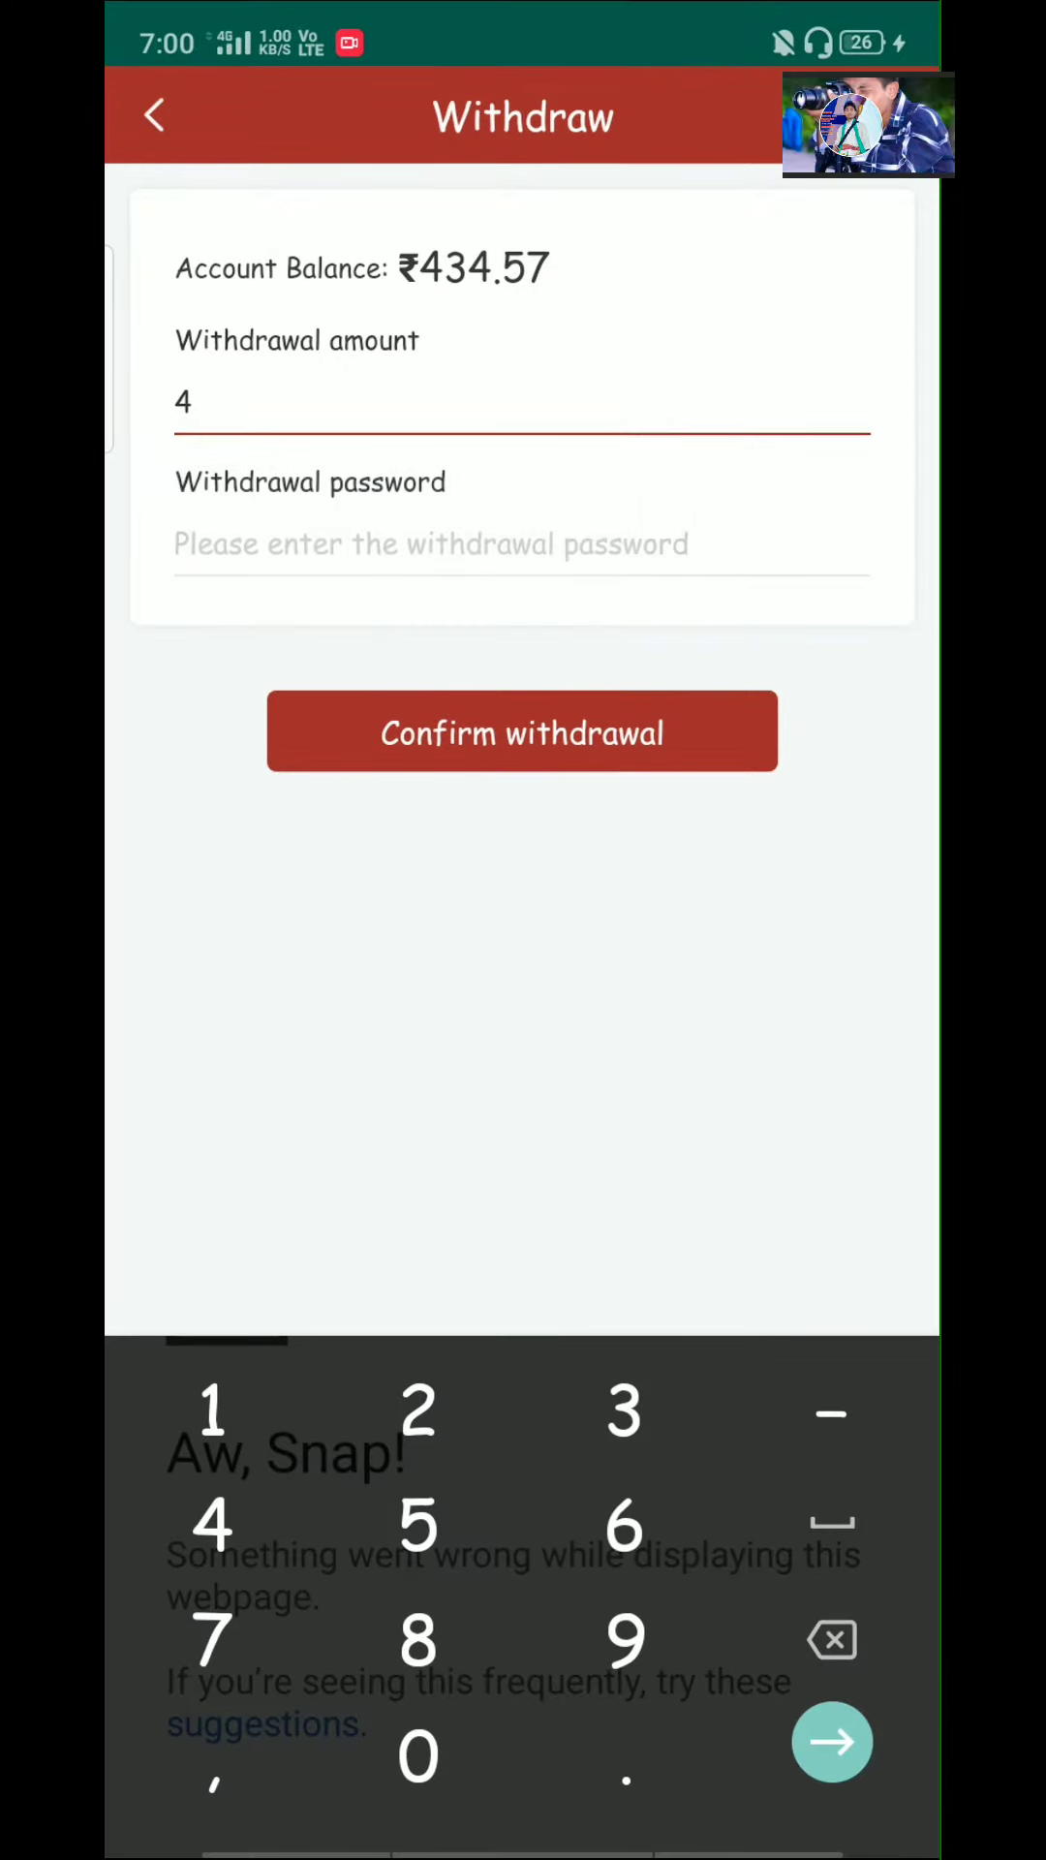
text(34)
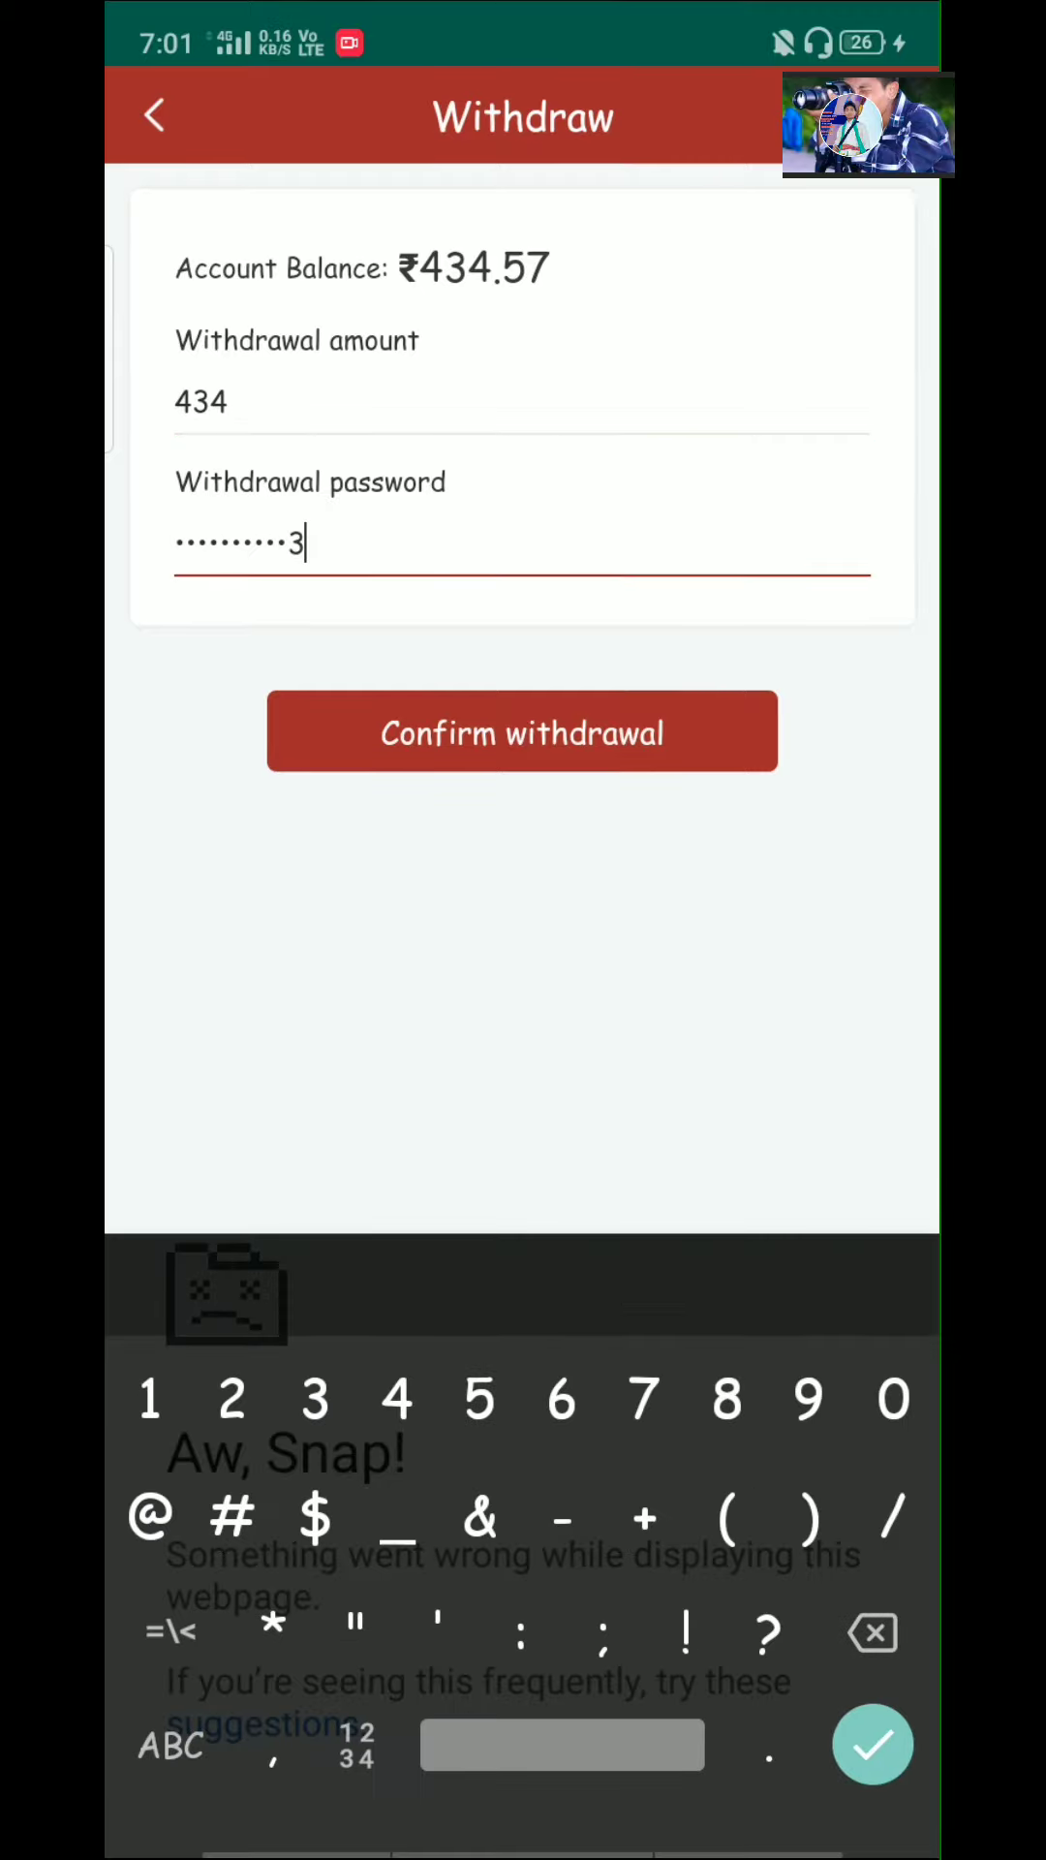
key(Return)
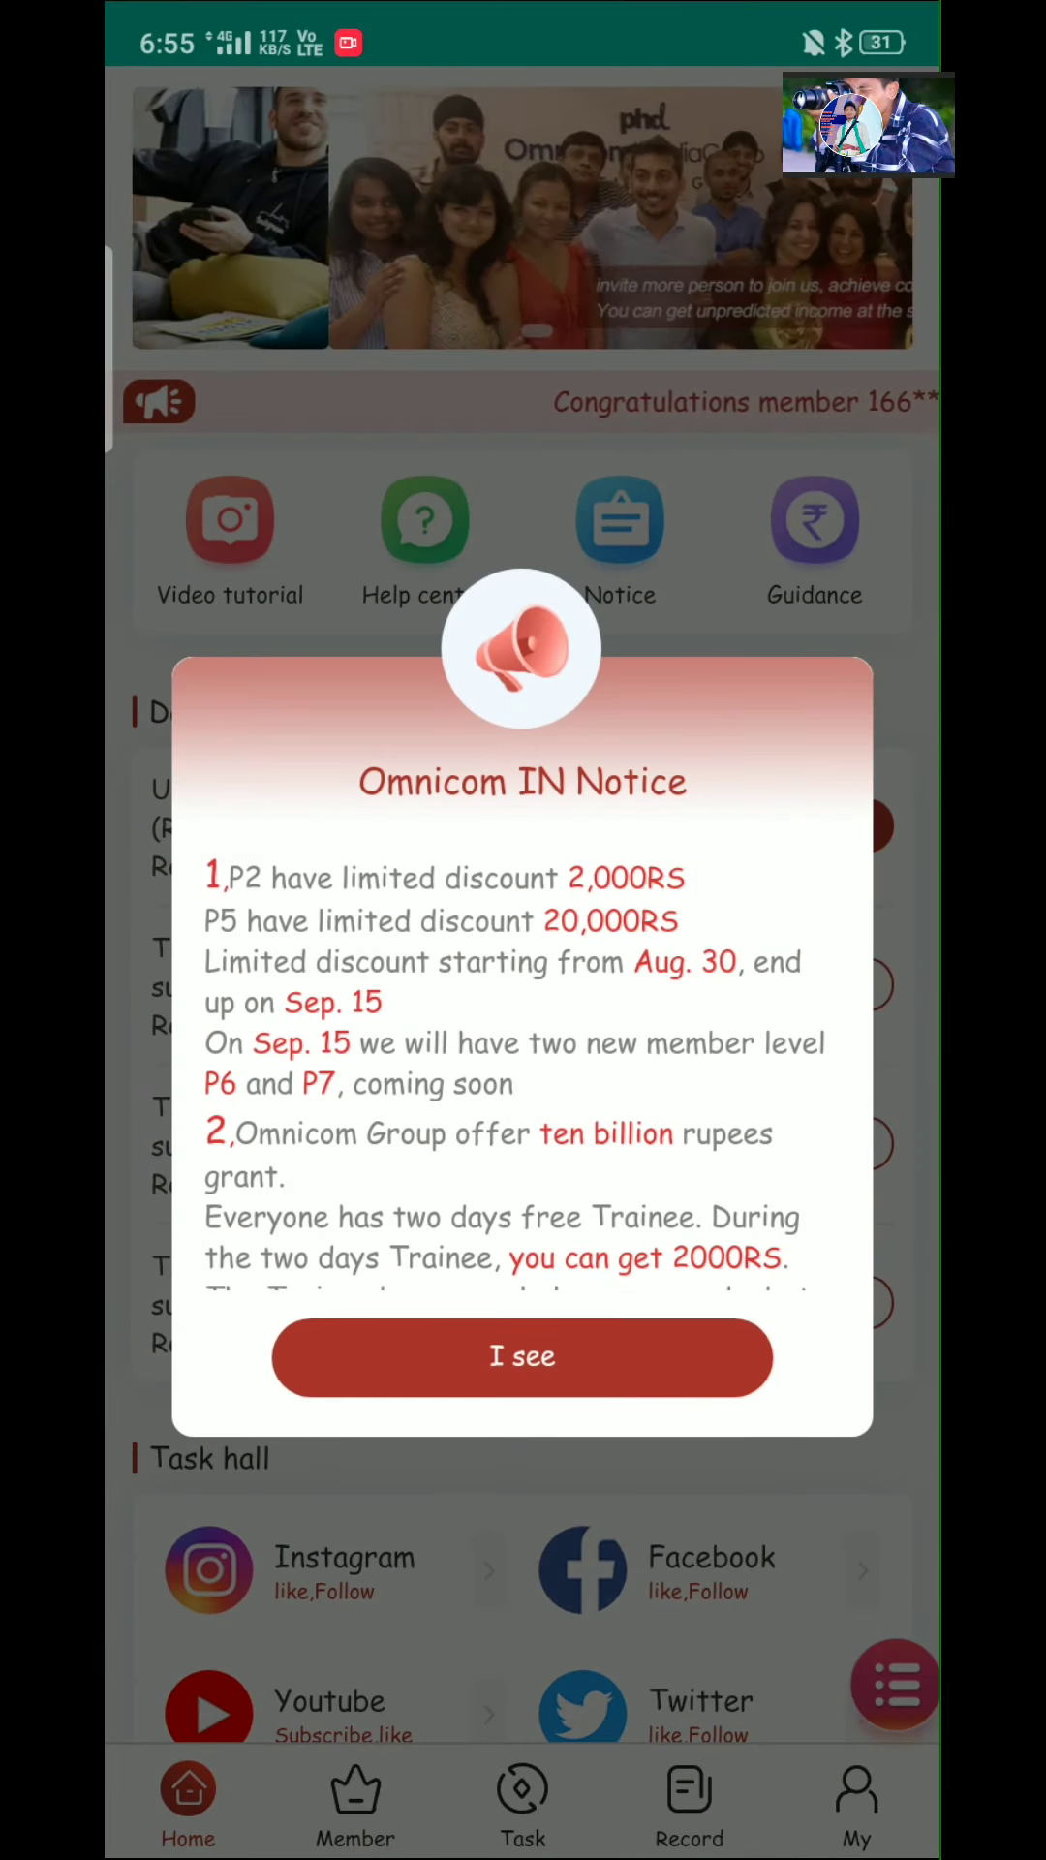
Dismiss the announcement and open the withdrawals record from the account page
click(522, 1360)
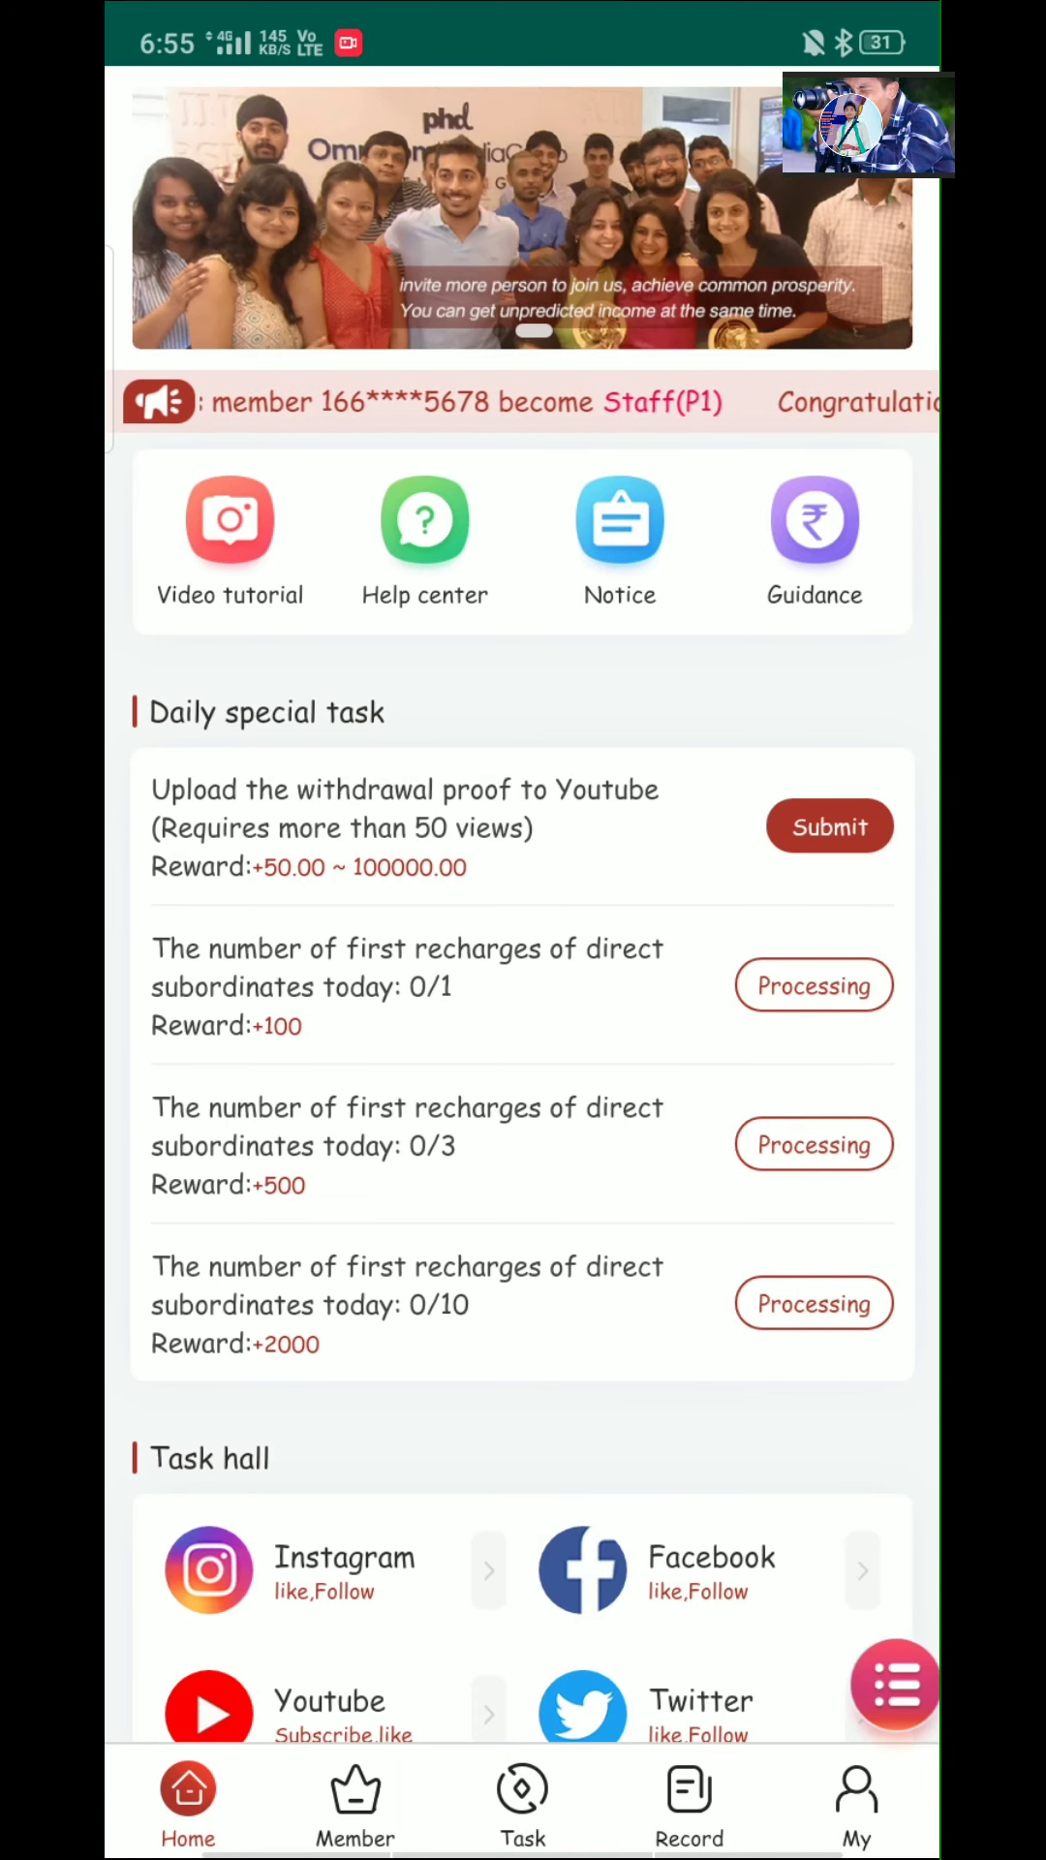
click(855, 1809)
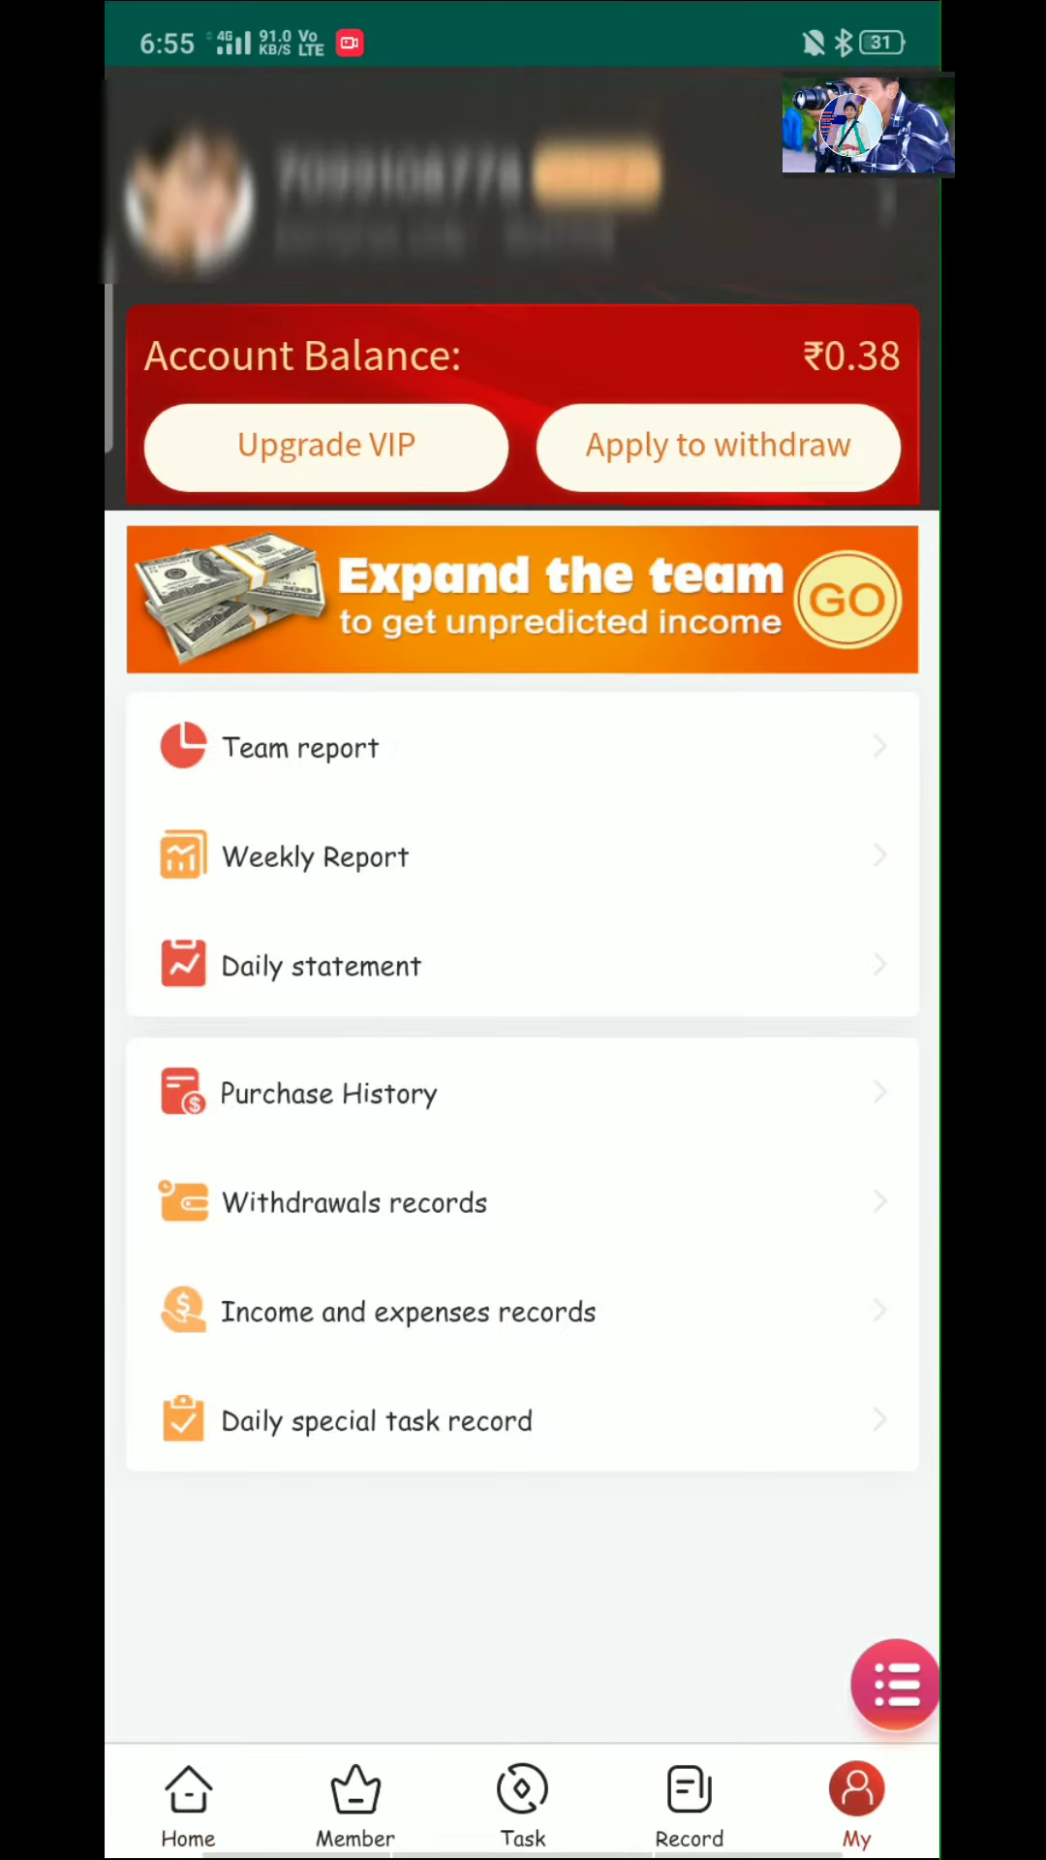
click(354, 1202)
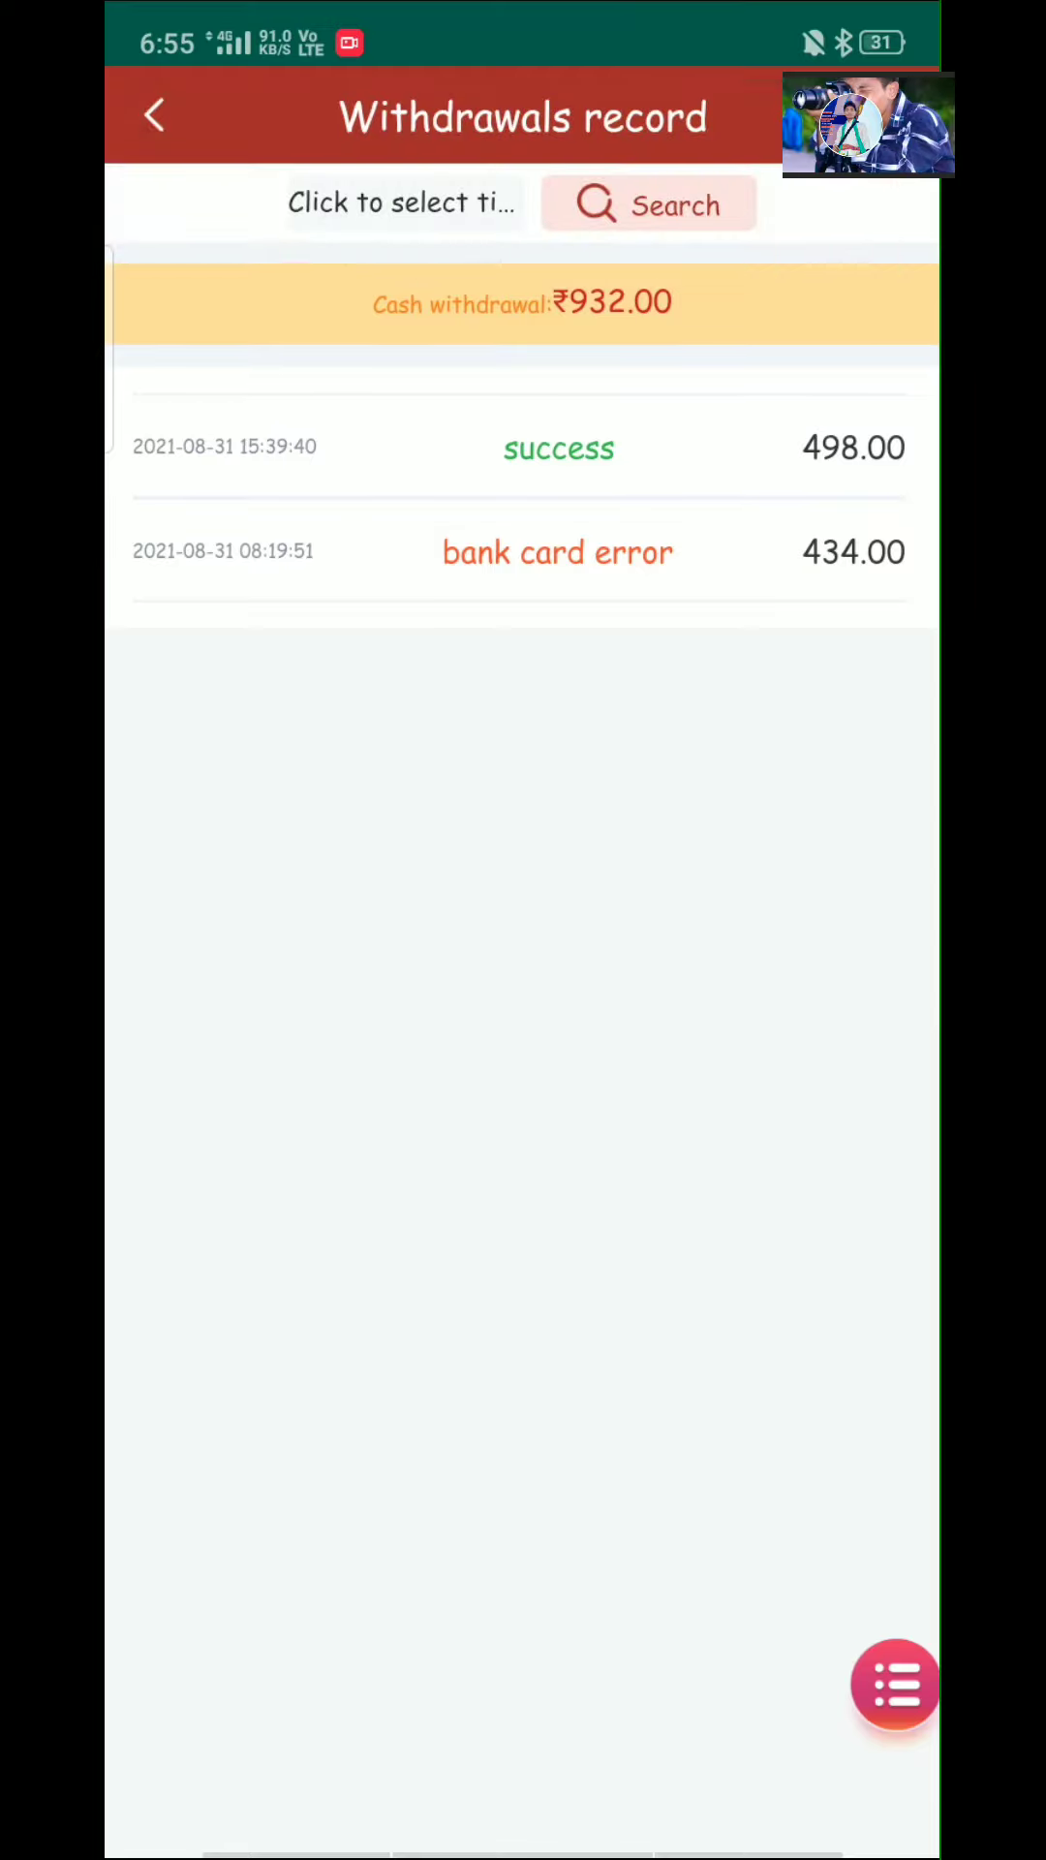